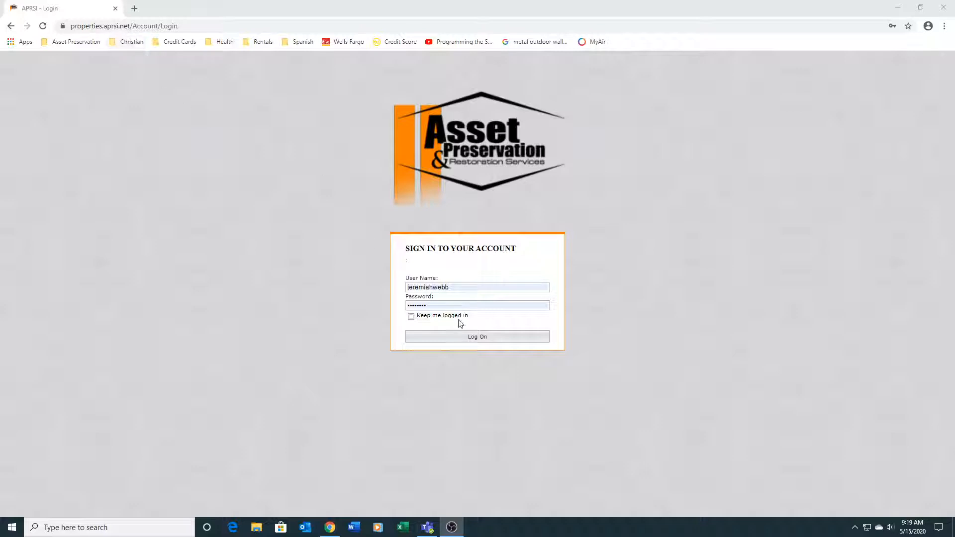
Step: Sign in to the APRSI portal with the prefilled credentials and open the list of current properties
click(462, 340)
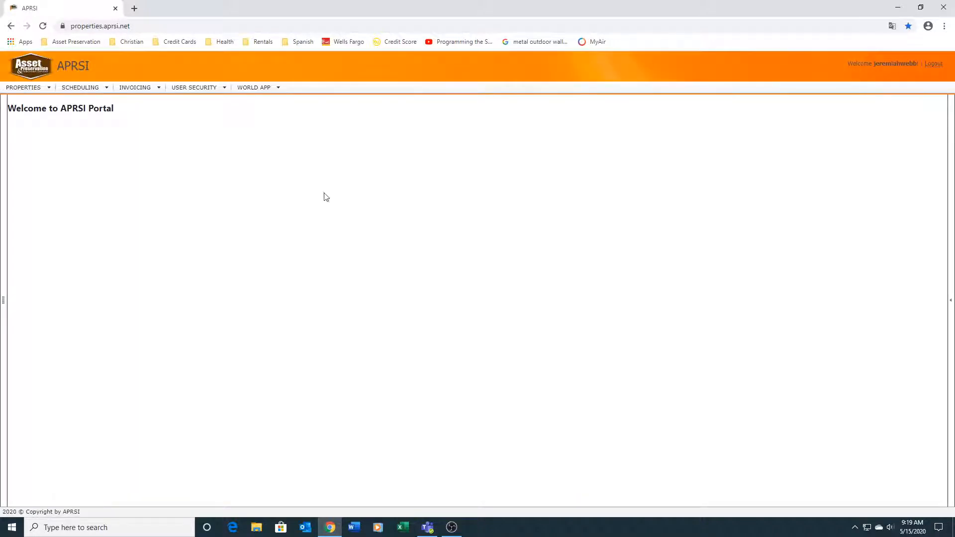
mouse_move(51, 90)
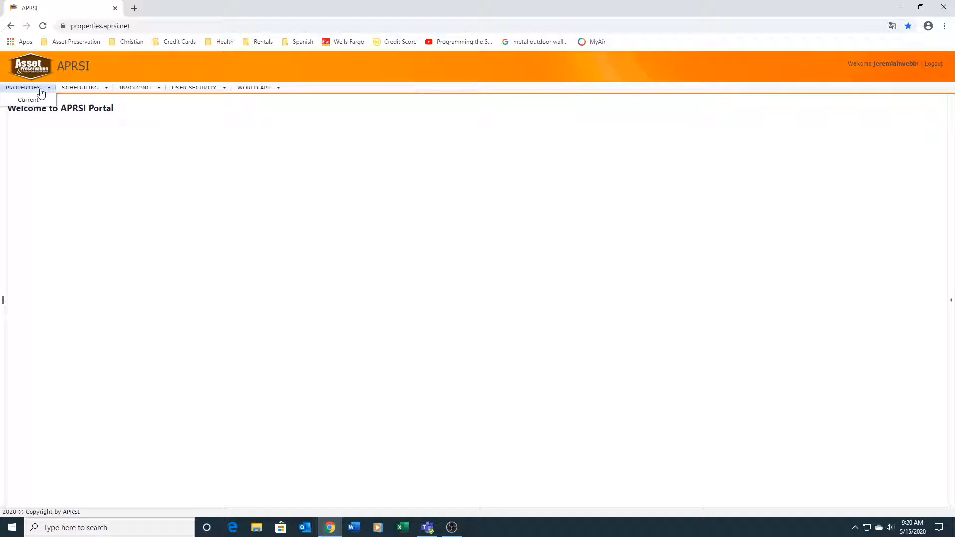
click(34, 104)
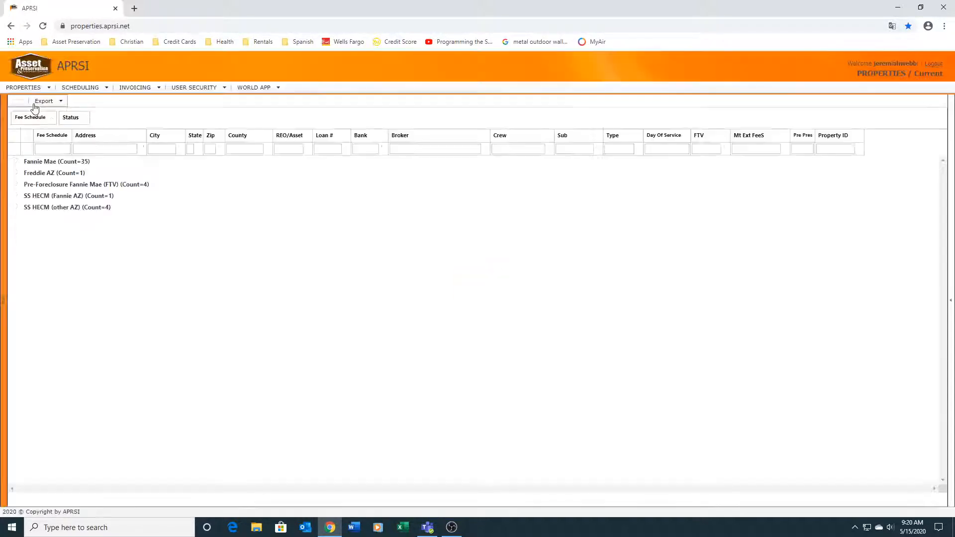
Step: Check the available export formats and expand the Fannie Mae group down to its Active properties
click(35, 104)
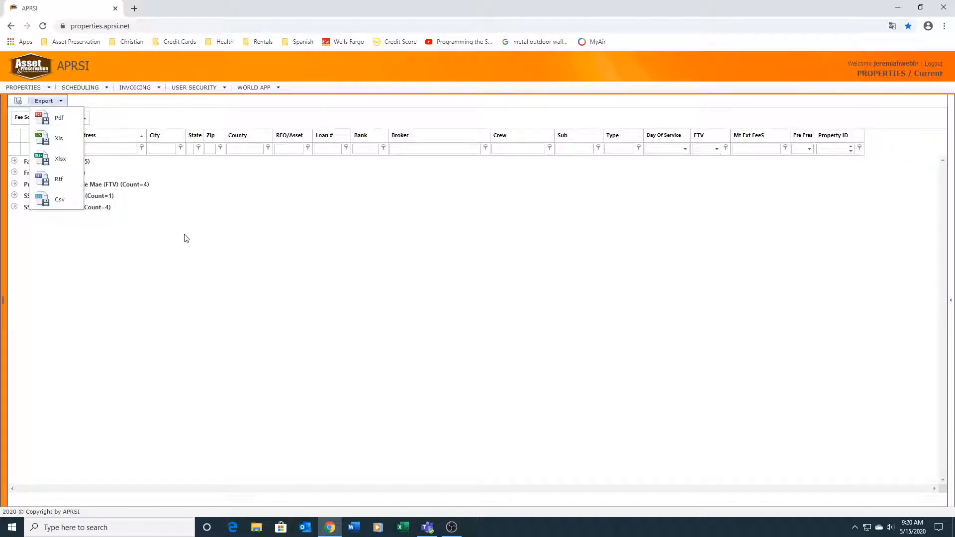
click(110, 263)
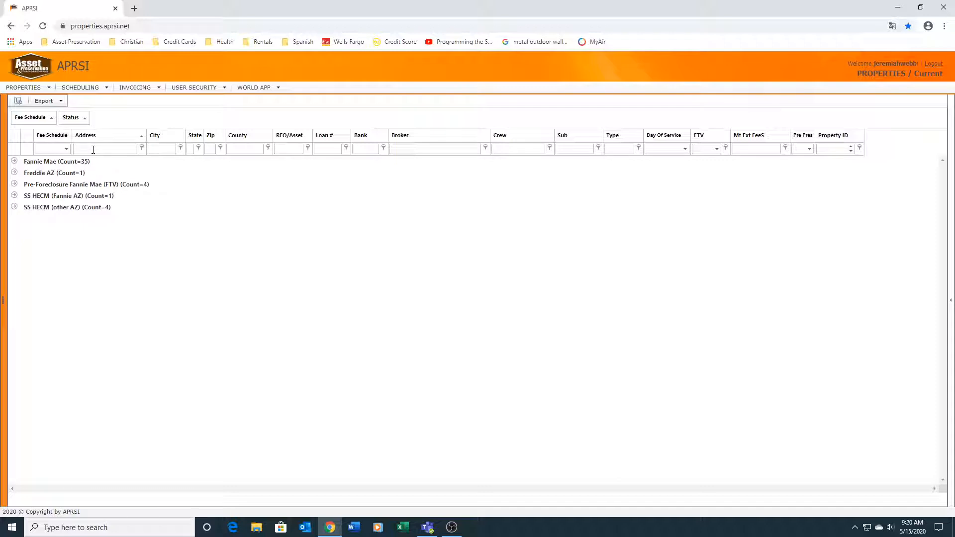
click(52, 162)
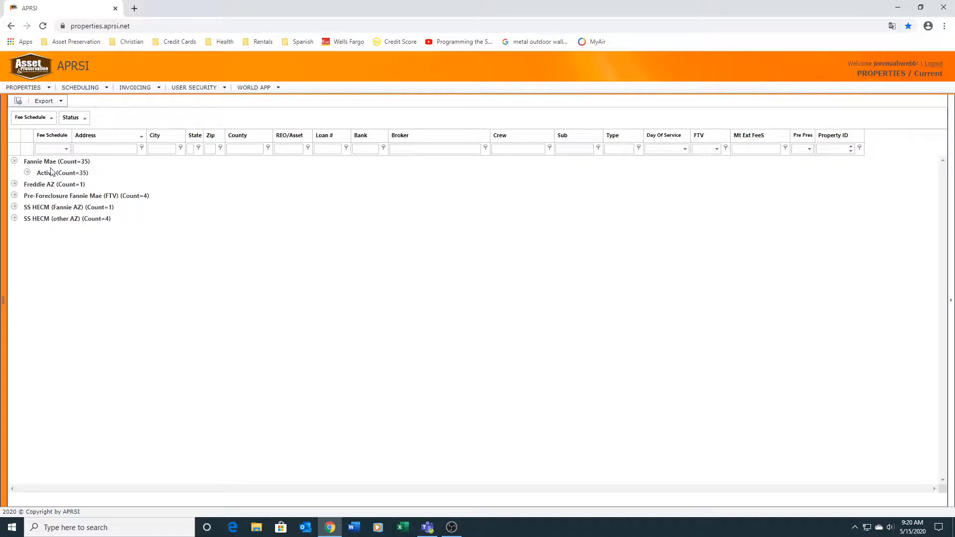
click(52, 175)
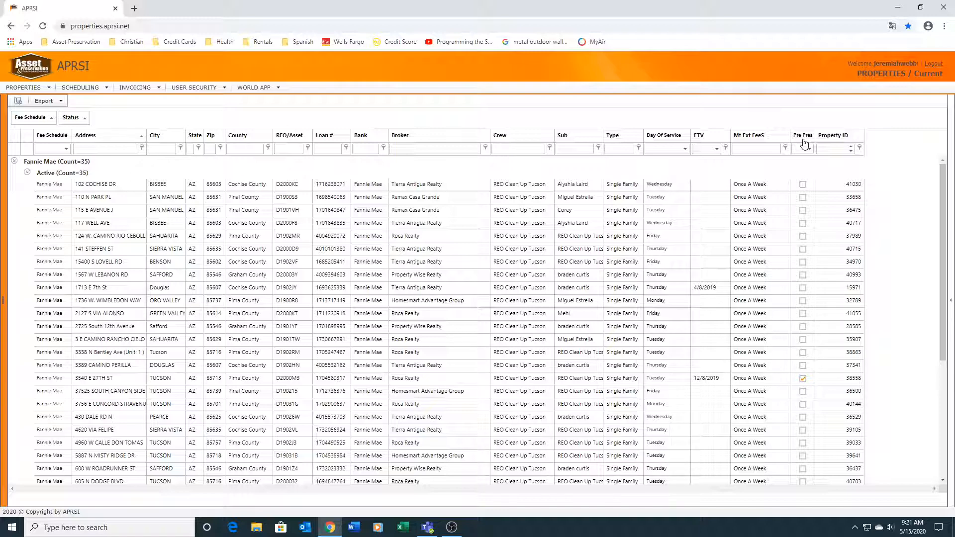
click(803, 378)
Step: Open the services of the fourth active Fannie Mae property and expand its Periodic and Repair groups
click(101, 224)
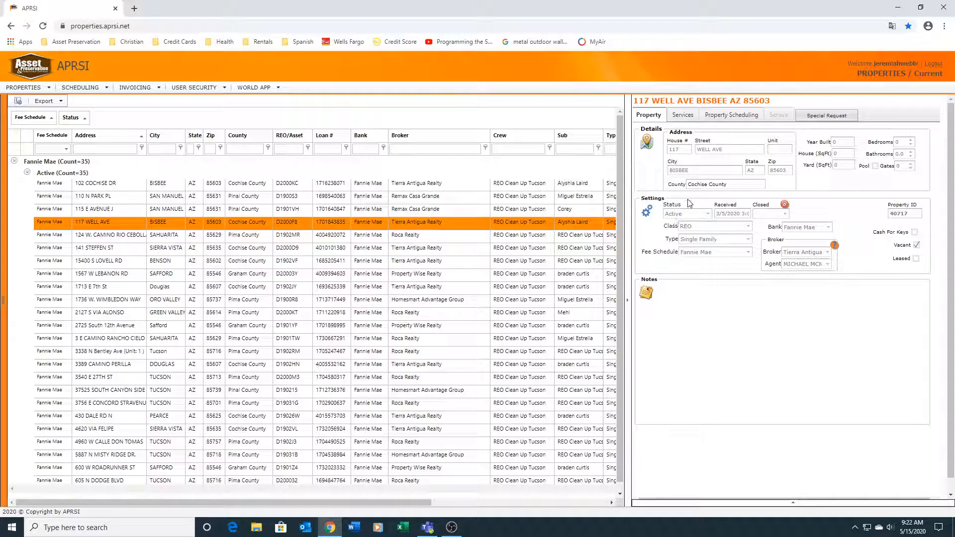
click(680, 118)
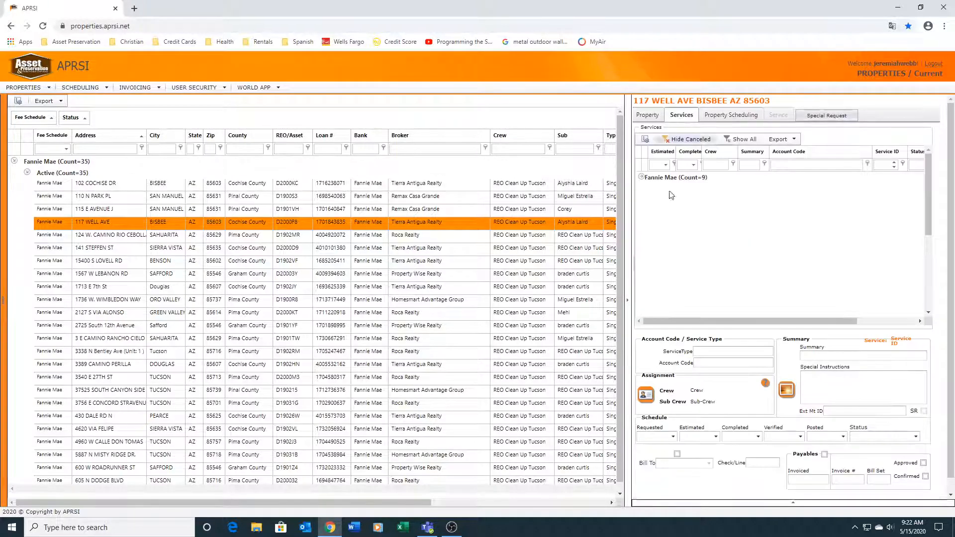
click(659, 180)
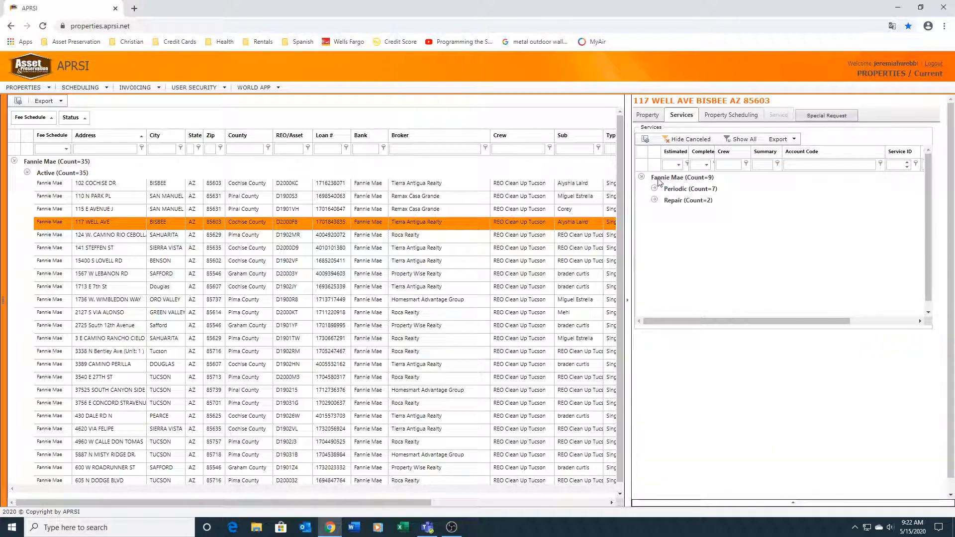
click(710, 192)
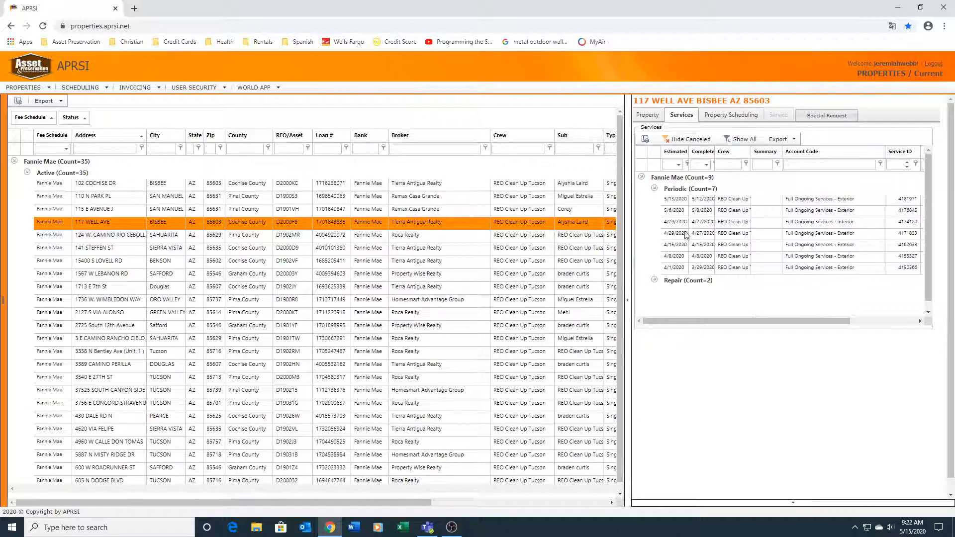
click(676, 282)
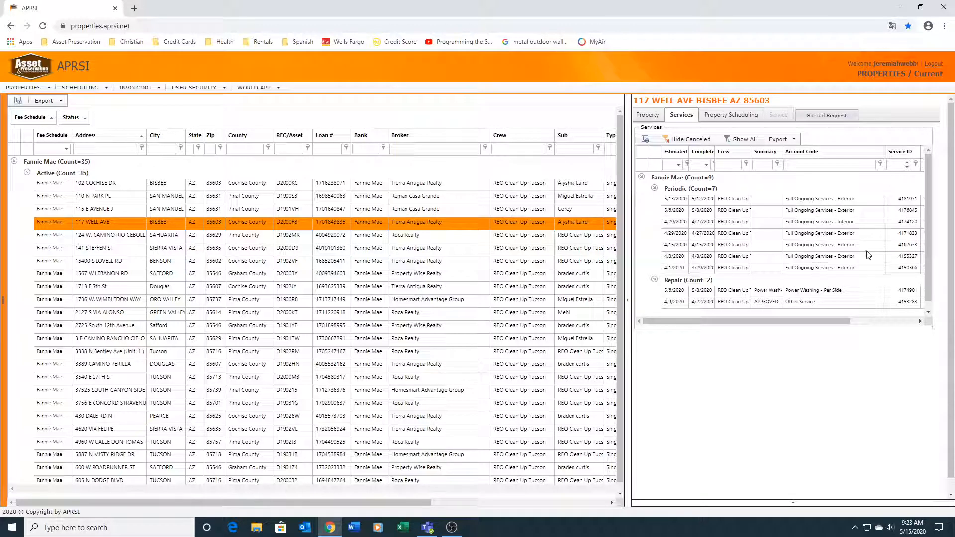
Step: Check the service statuses, select the Power Washing - Per Side repair service and open its photo files
drag(825, 324, 883, 317)
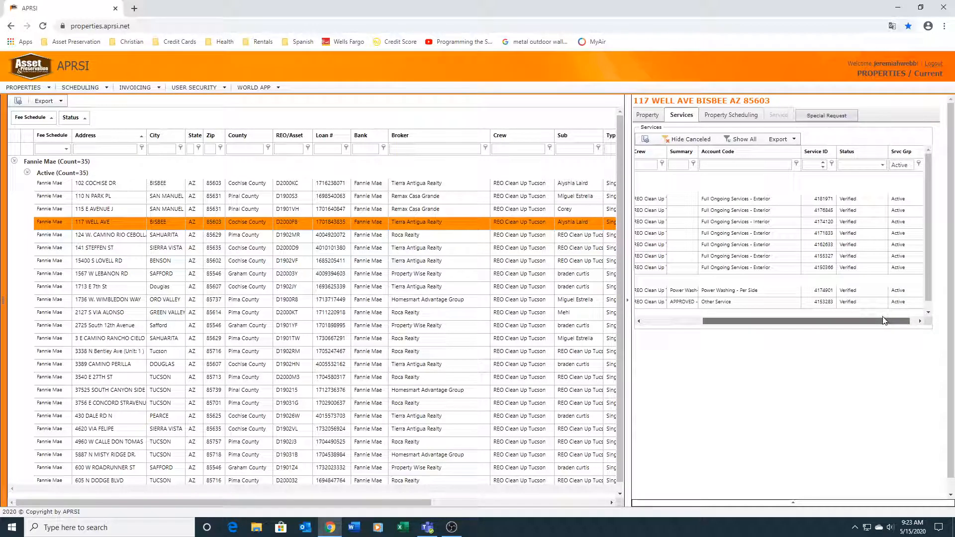
drag(883, 320, 726, 324)
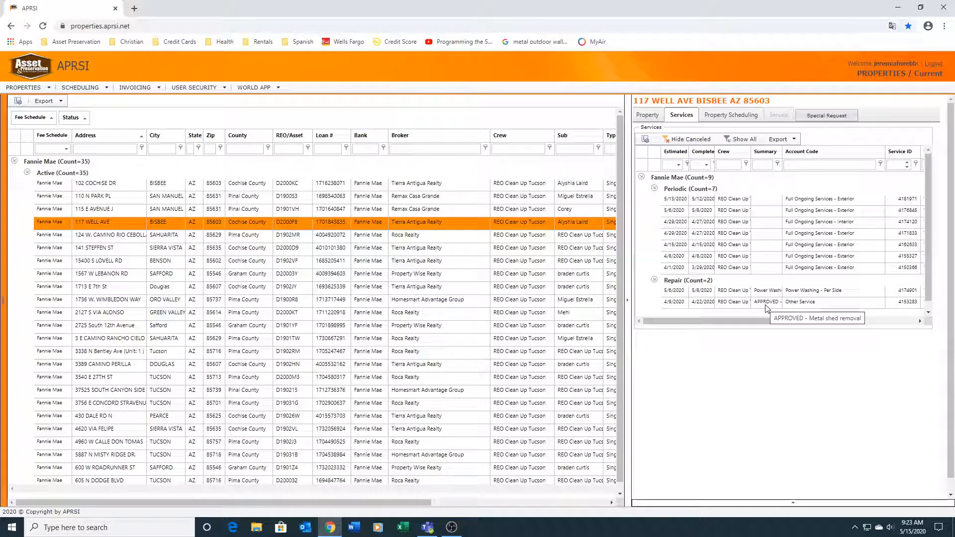
click(694, 294)
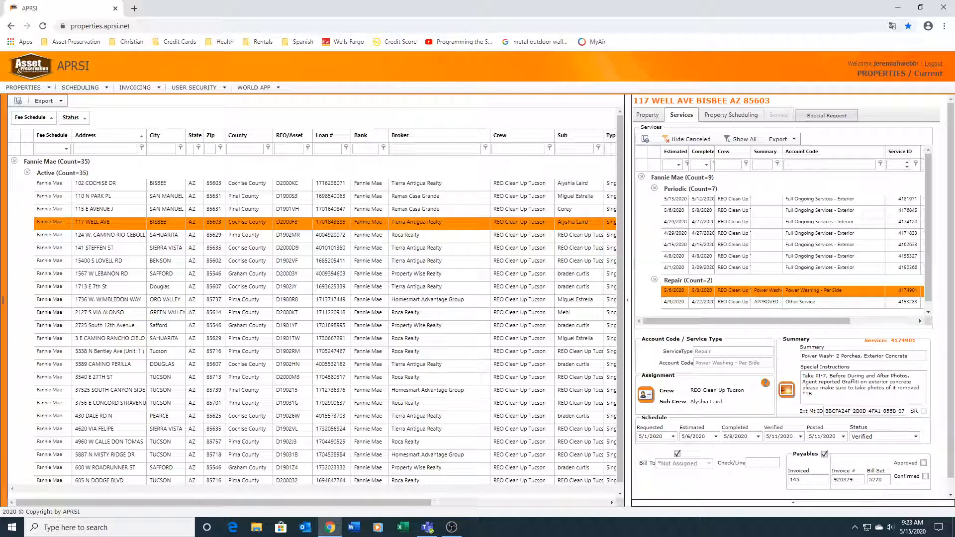
mouse_move(135, 93)
click(787, 390)
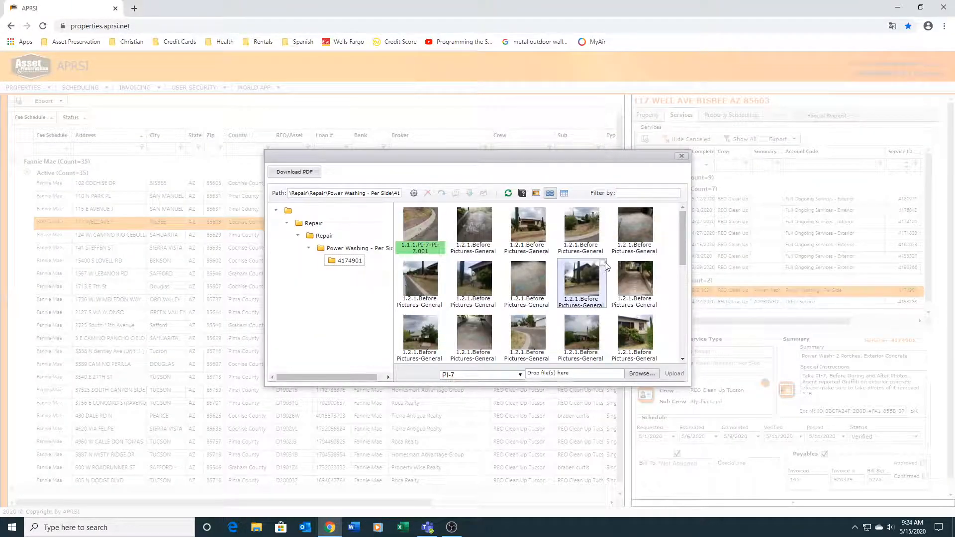
Step: Save the summary "test note" on the photo 1.1.1.PI-7-PI-7.001 and close its note window
click(419, 253)
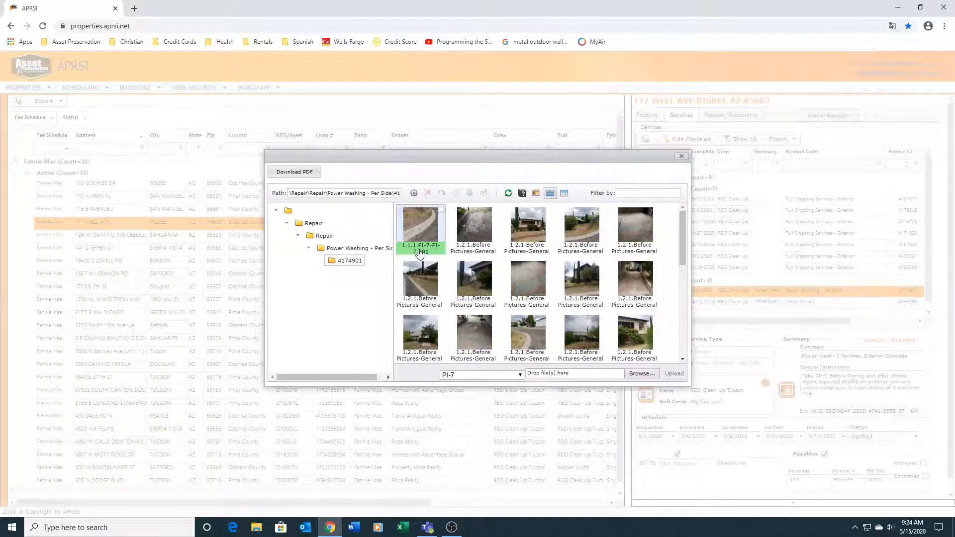
click(522, 196)
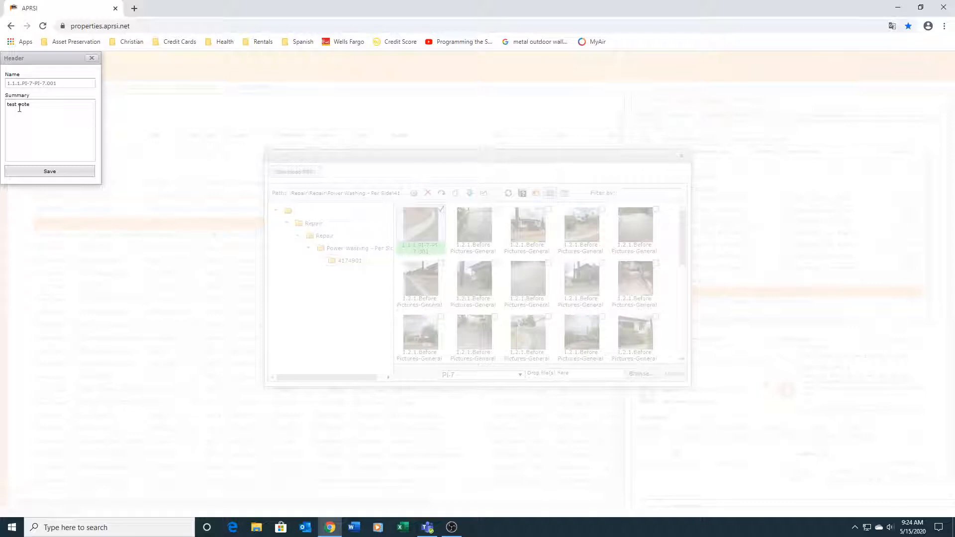
click(48, 173)
click(91, 57)
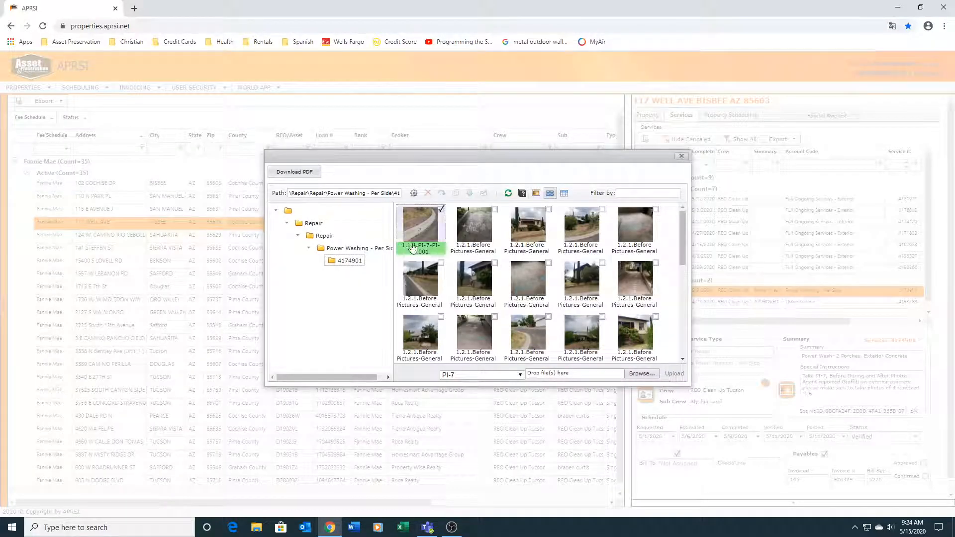
Step: Open the photo slideshow, look through the general before pictures of the property, and close it
drag(684, 221, 531, 212)
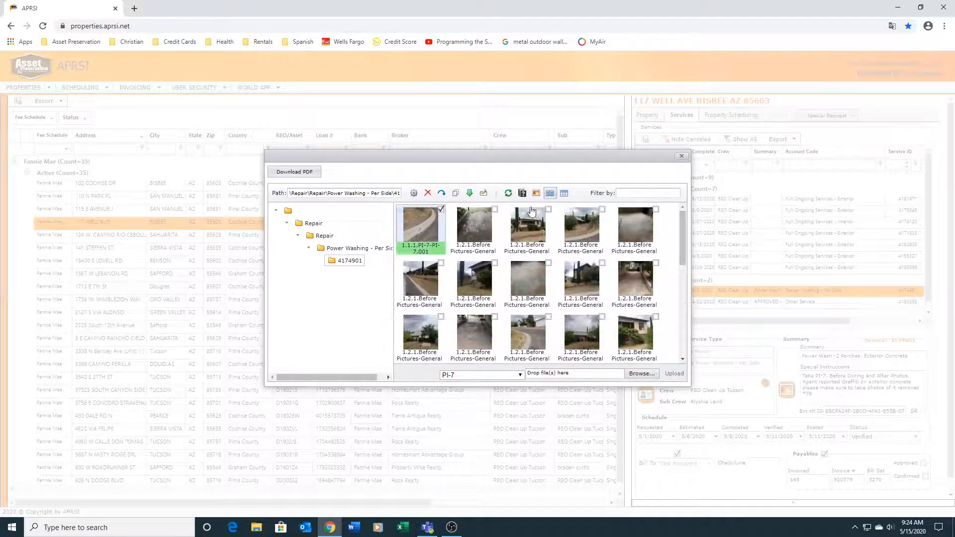
double_click(423, 224)
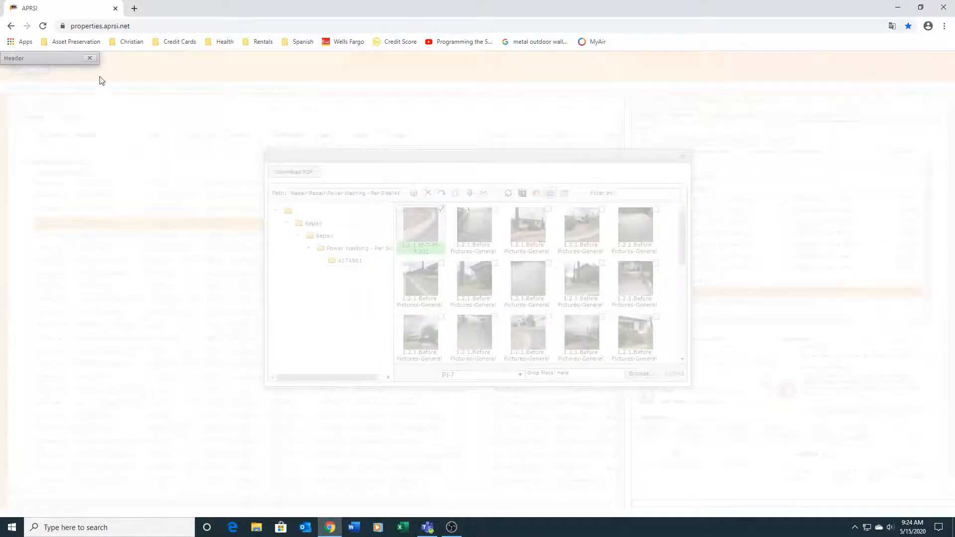
click(90, 59)
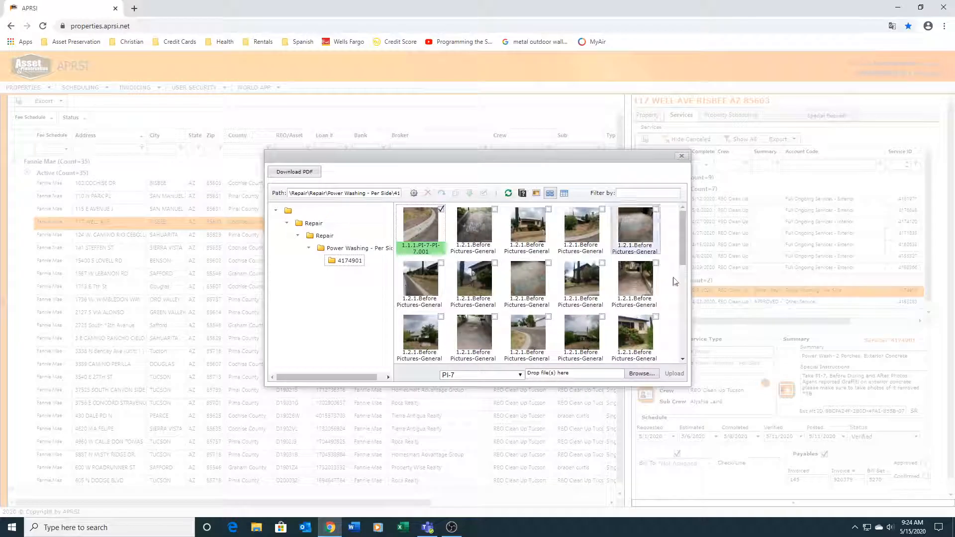
double_click(423, 227)
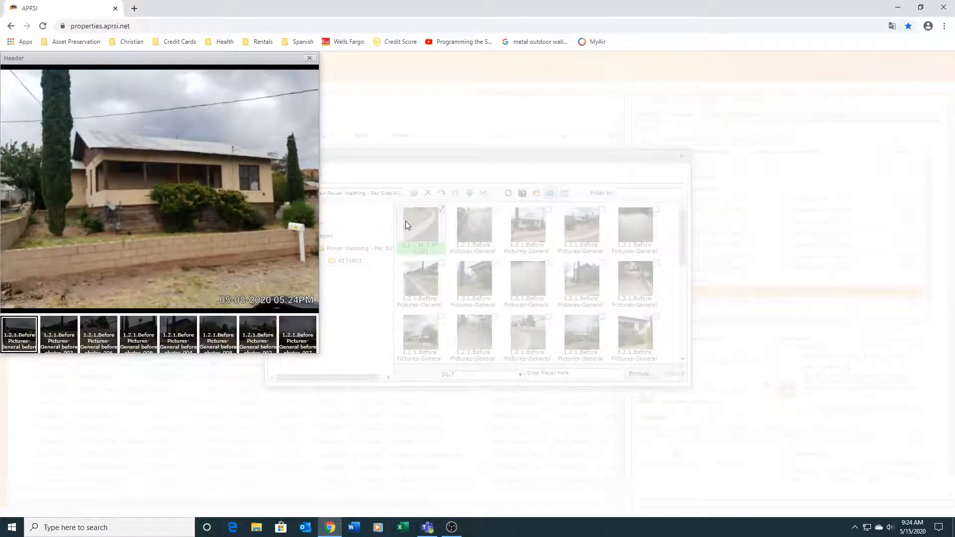
mouse_move(246, 216)
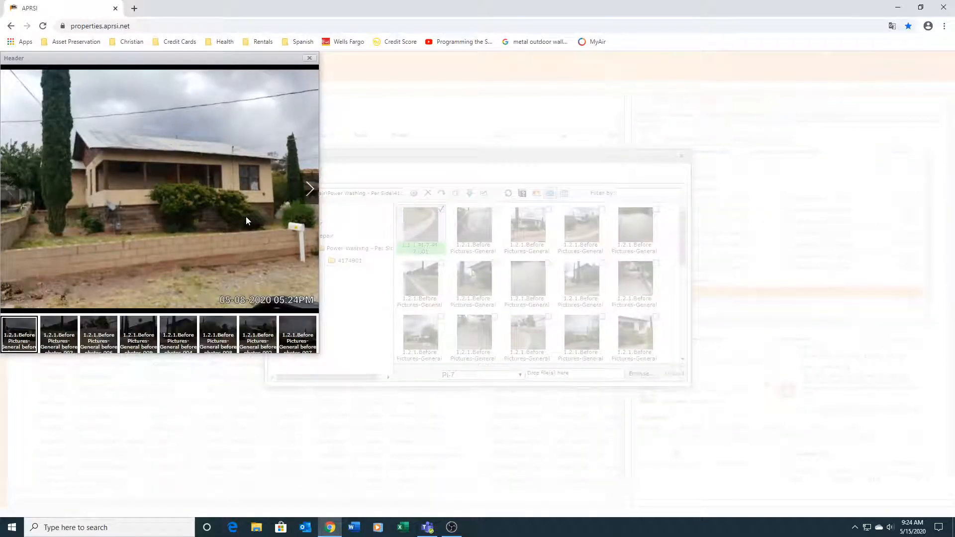
click(310, 195)
click(310, 195)
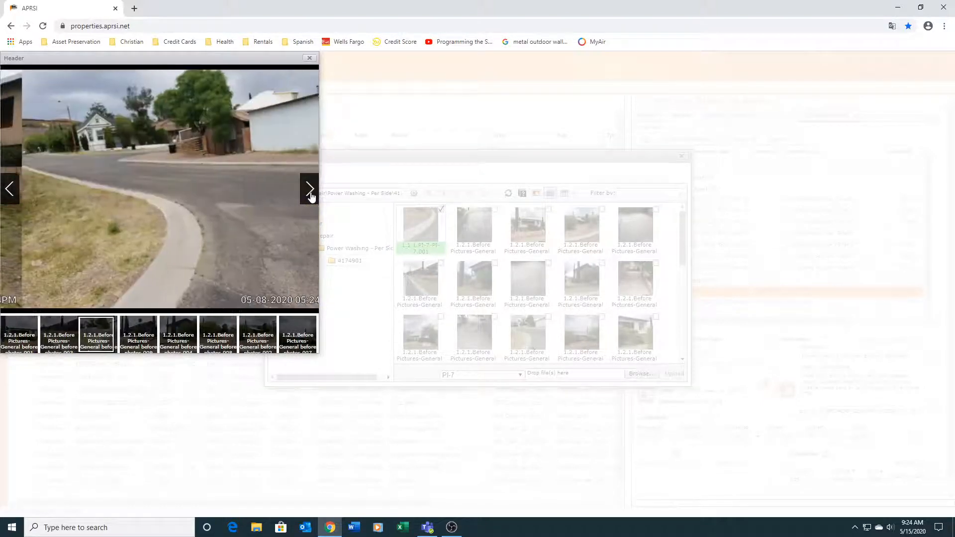
click(310, 195)
click(310, 195)
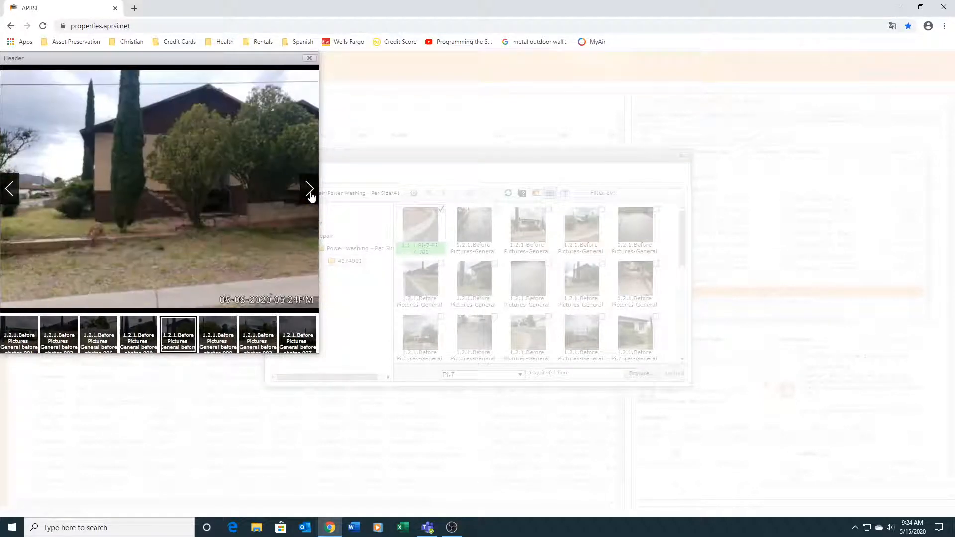
click(310, 195)
click(310, 195)
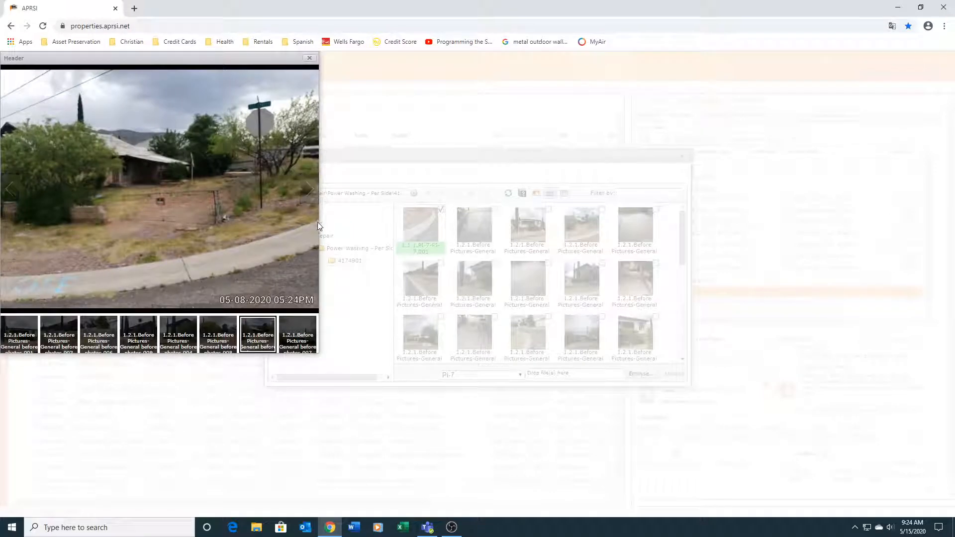
mouse_move(298, 174)
click(310, 189)
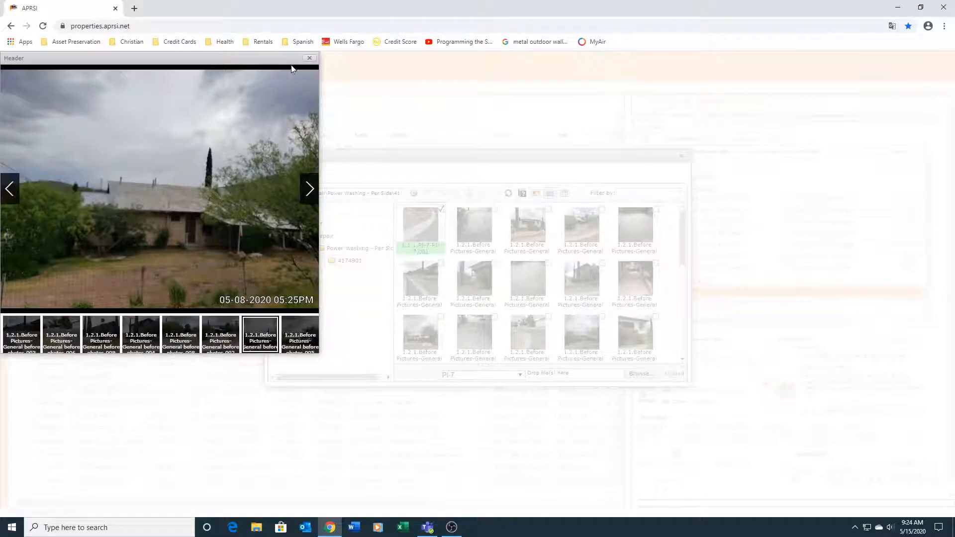
click(308, 58)
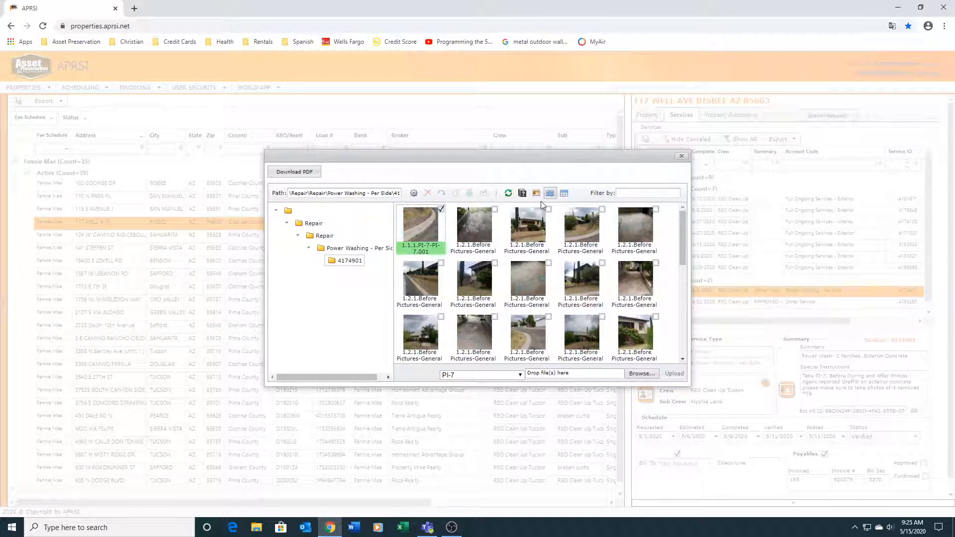
Step: Open the service's PDF photo addendum, look through its first three pages, and close the report and the photo files
click(295, 172)
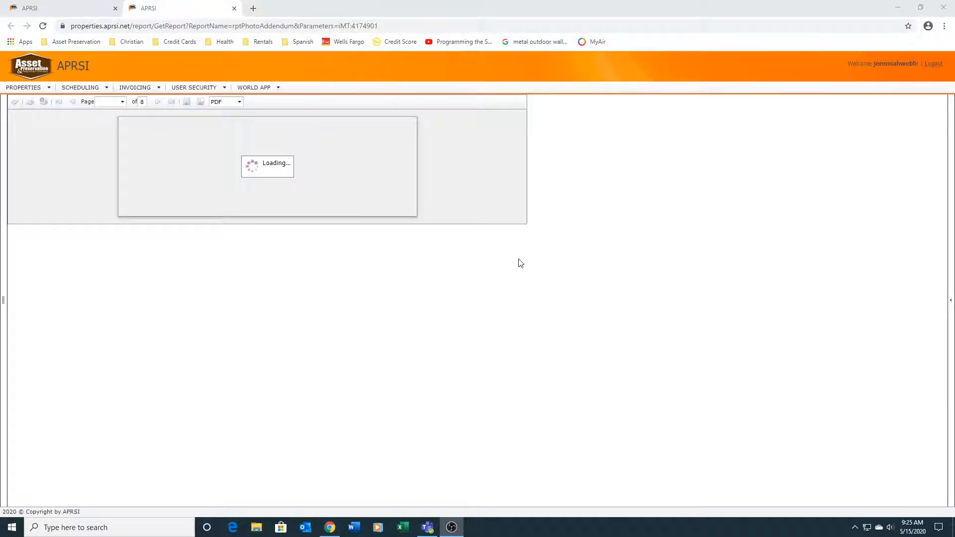
scroll(450, 238, down, 3)
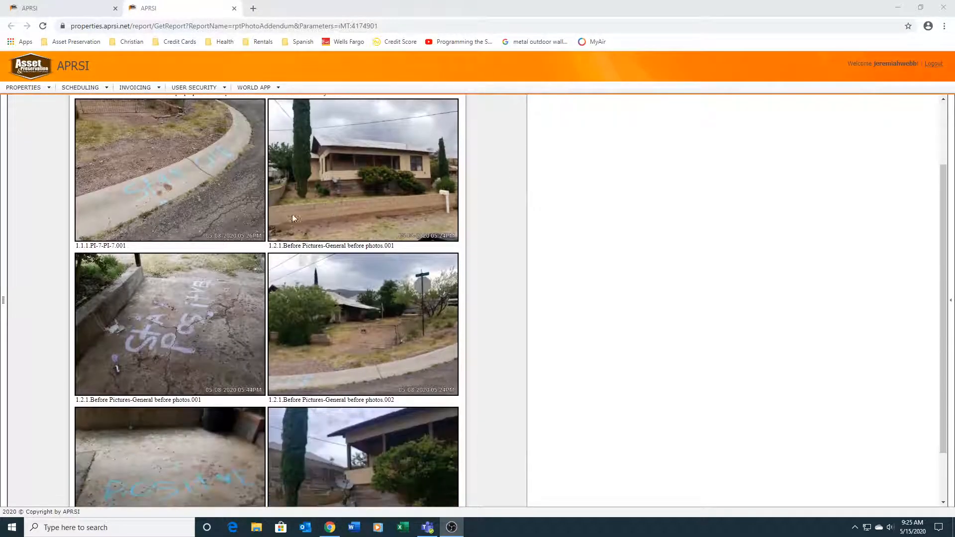
scroll(380, 298, up, 3)
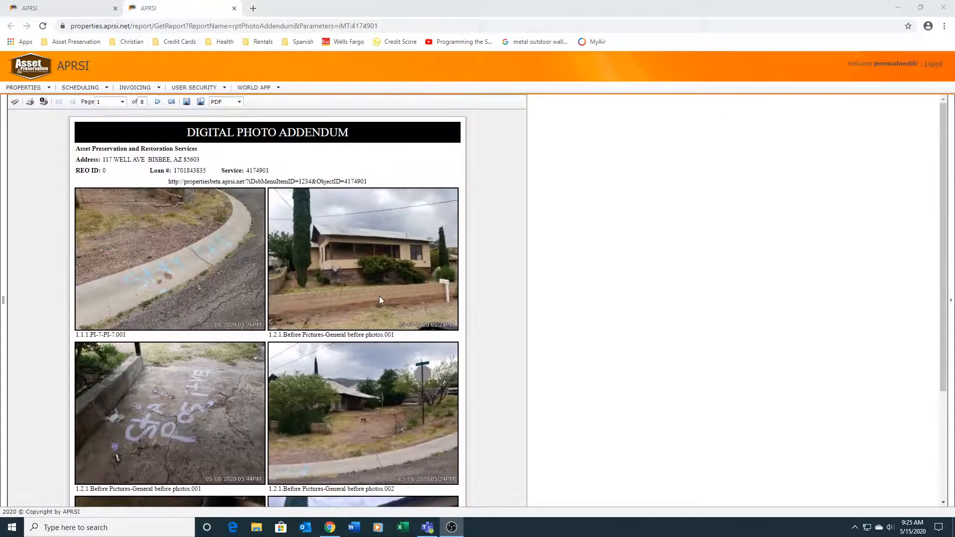
click(158, 103)
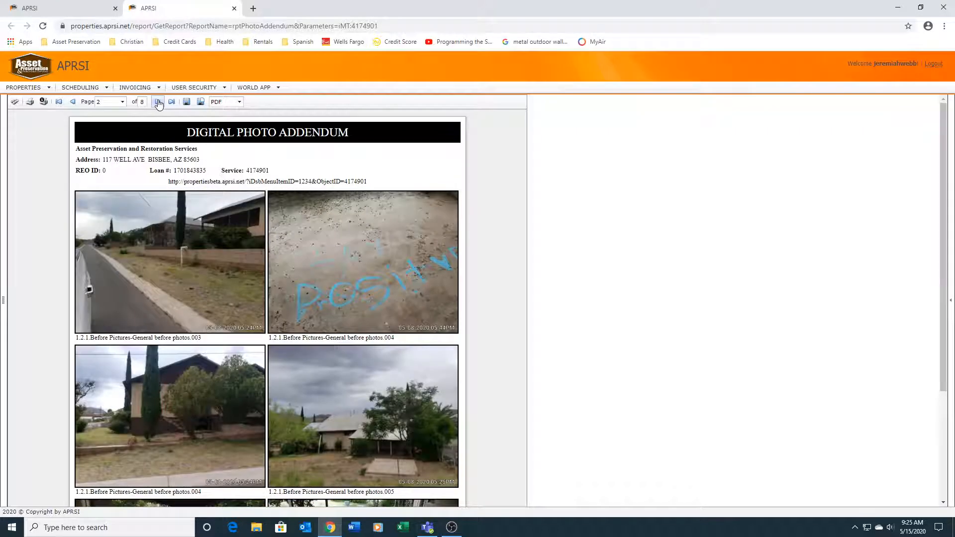
click(158, 102)
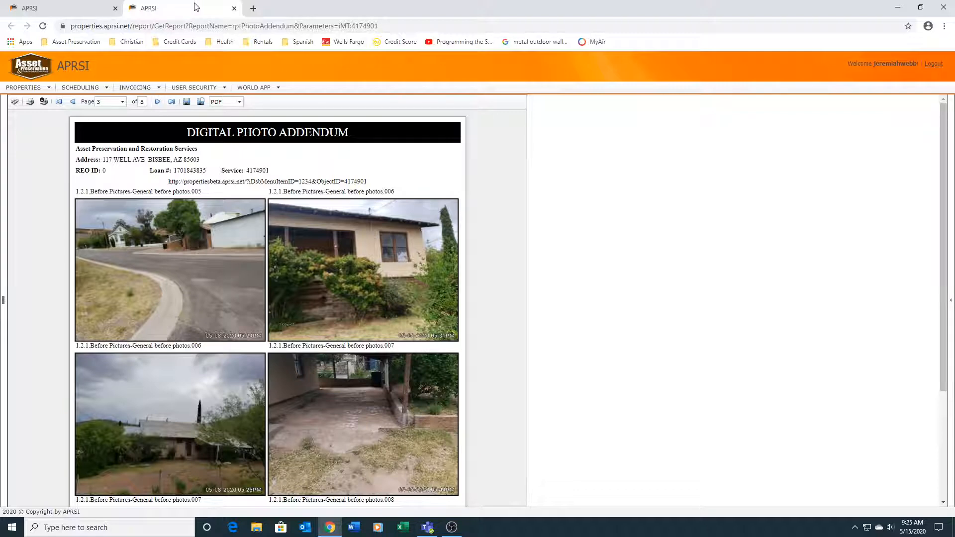
click(233, 8)
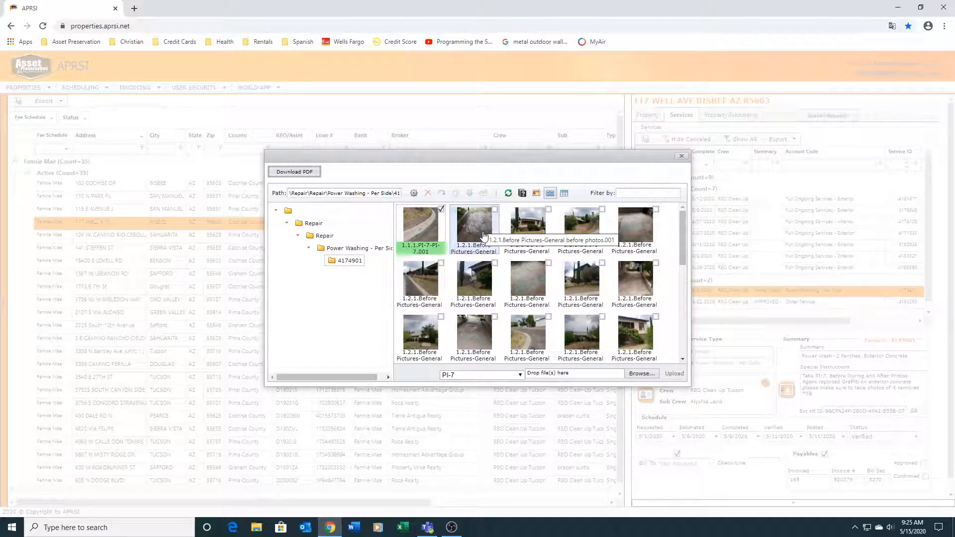
click(682, 158)
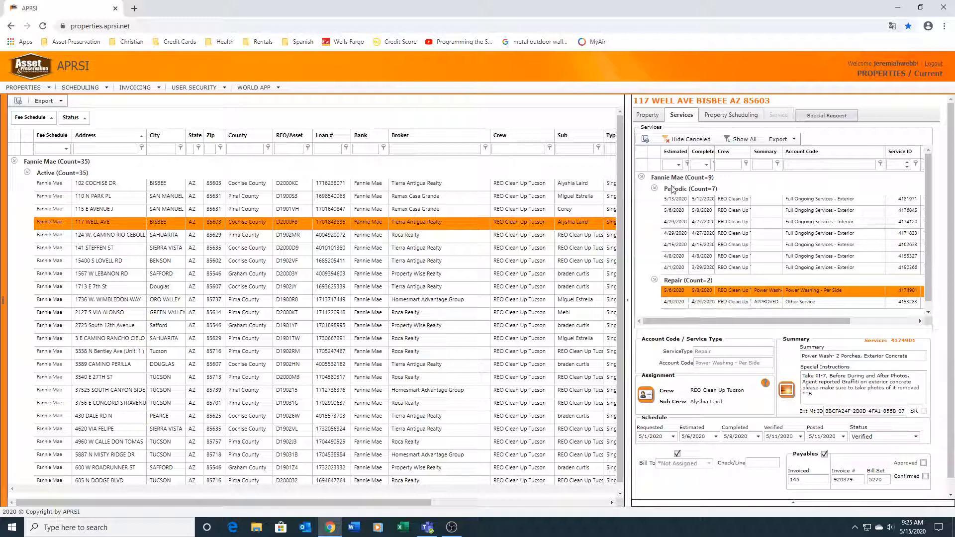
Step: Select the first active Fannie Mae property in Bisbee, expand its service categories, and view its property scheduling details
click(100, 189)
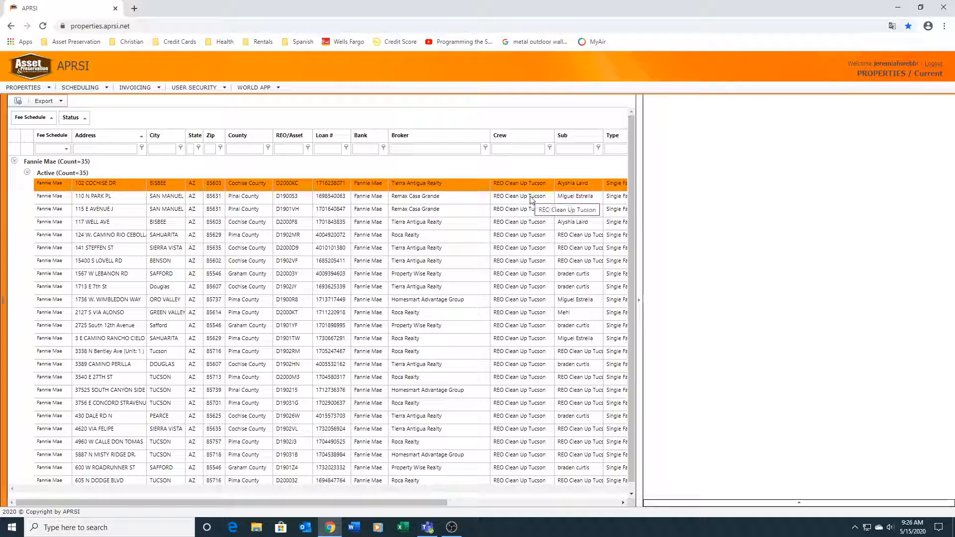
click(532, 198)
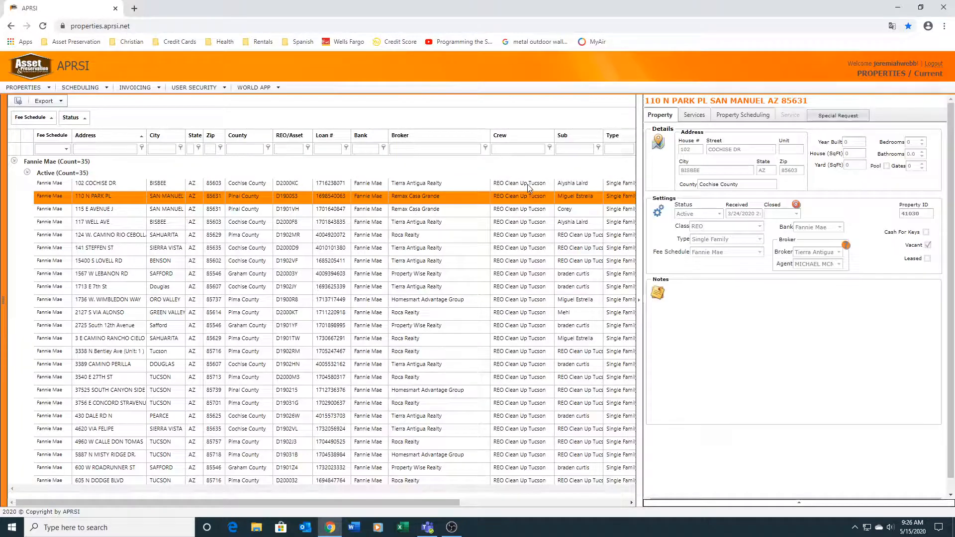
click(528, 184)
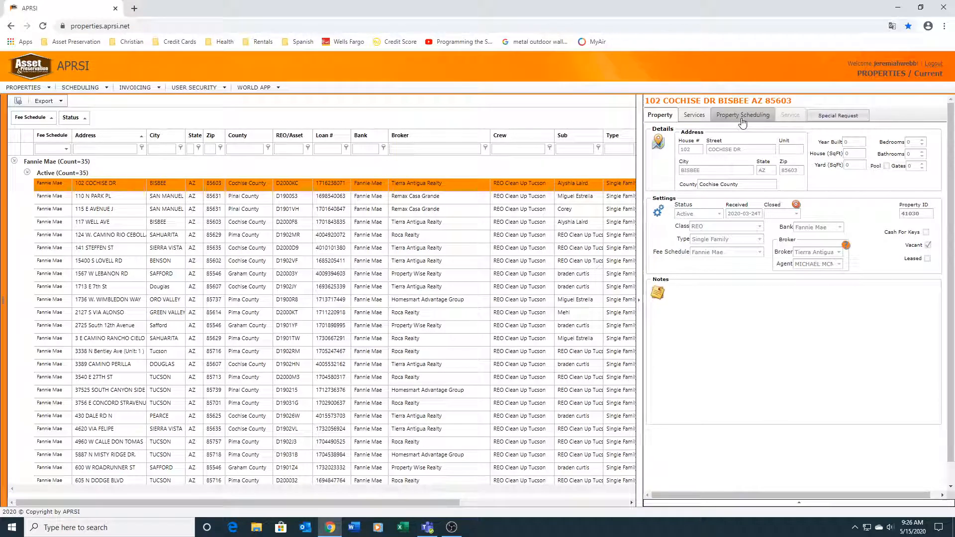
click(699, 114)
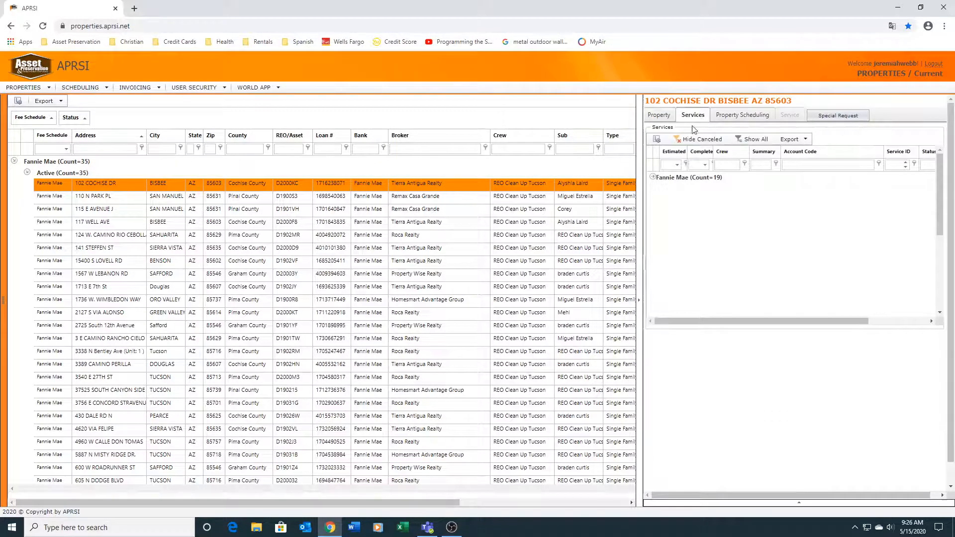
click(667, 180)
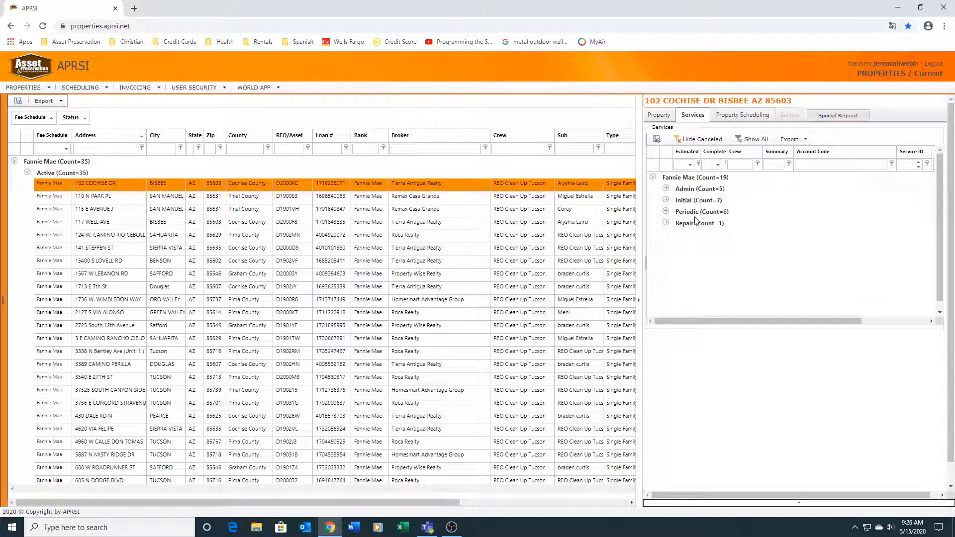
click(730, 118)
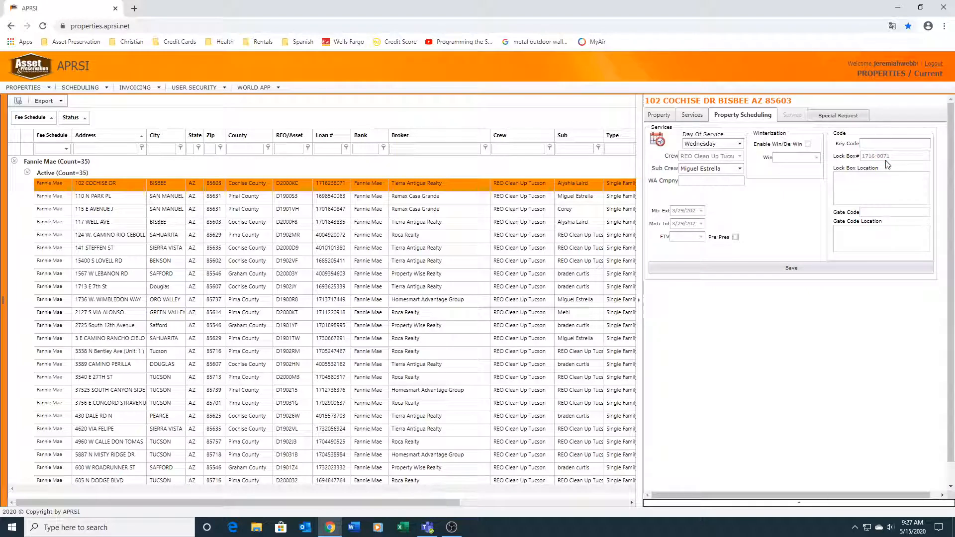
Step: Start a special request for the property and set its account code to the 7 Day Rule repair item Report Special Request/Bid Other Services
click(827, 118)
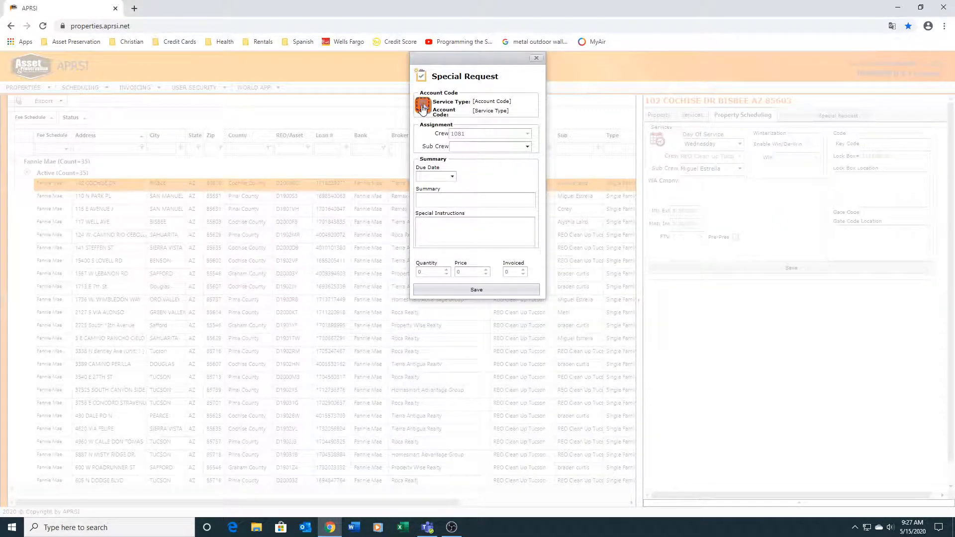
click(423, 107)
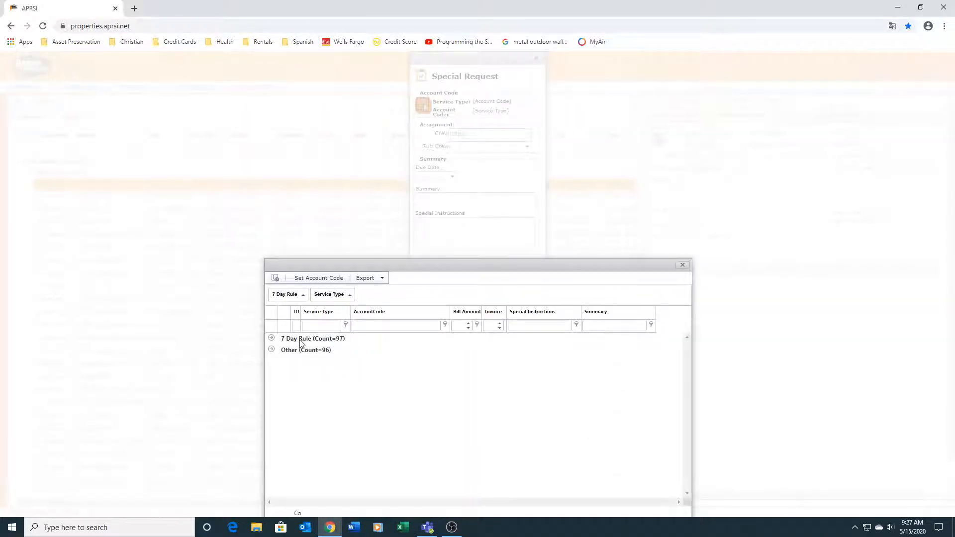
double_click(295, 342)
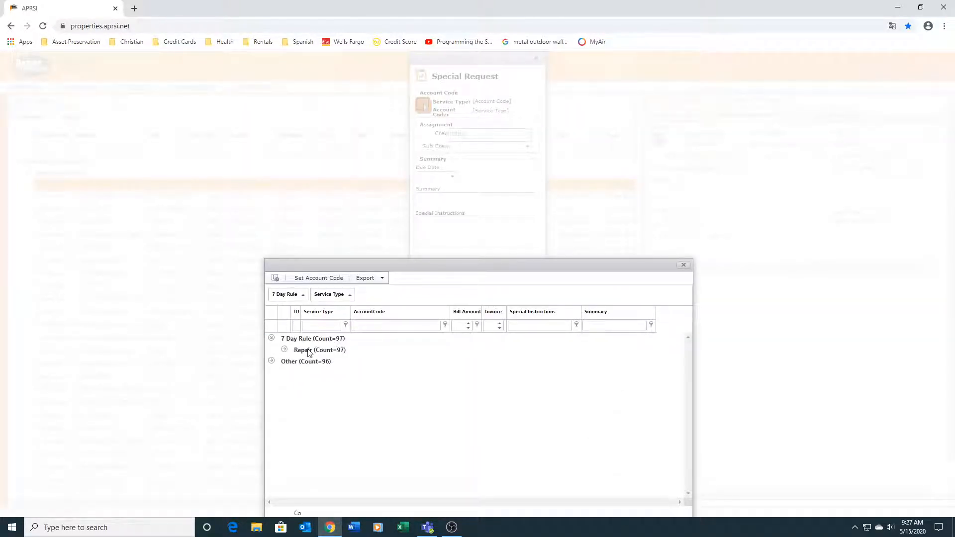
double_click(308, 351)
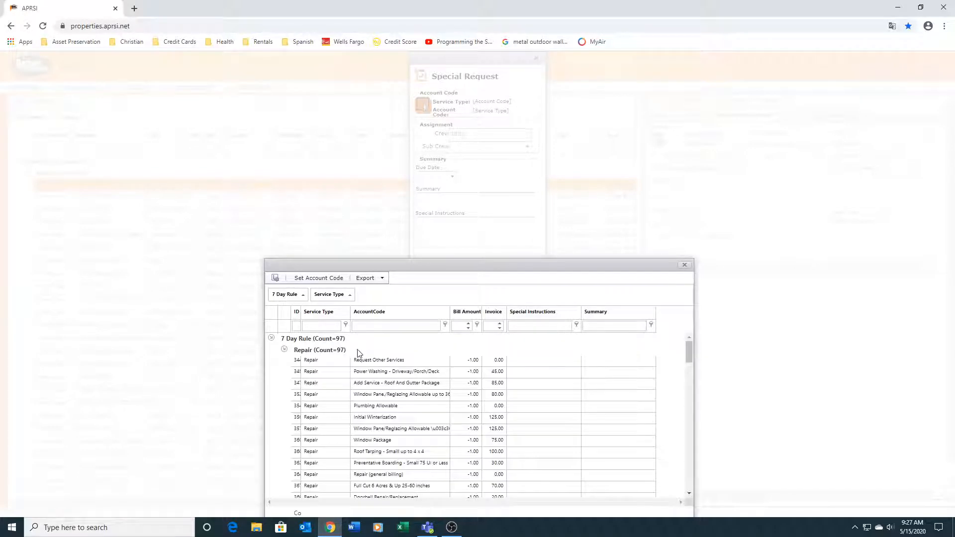
click(374, 313)
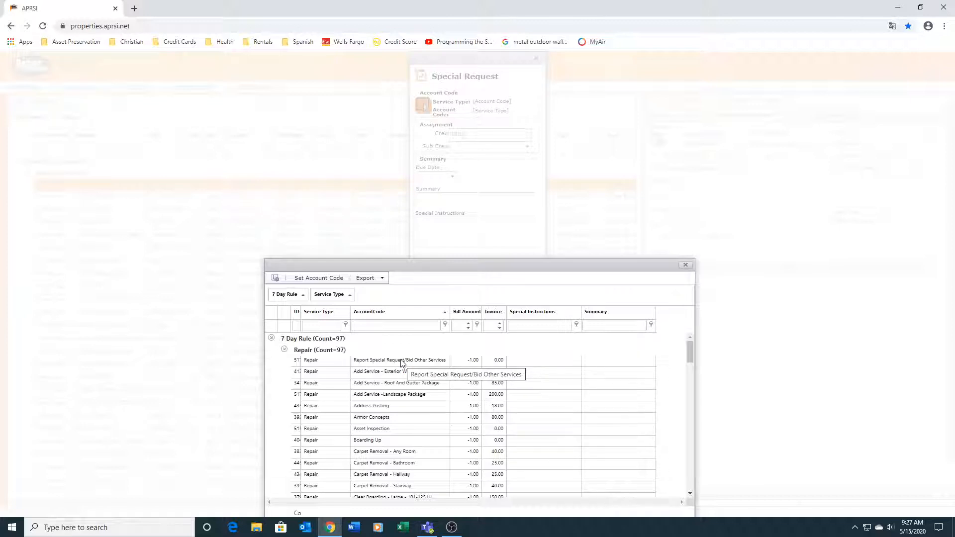
click(401, 360)
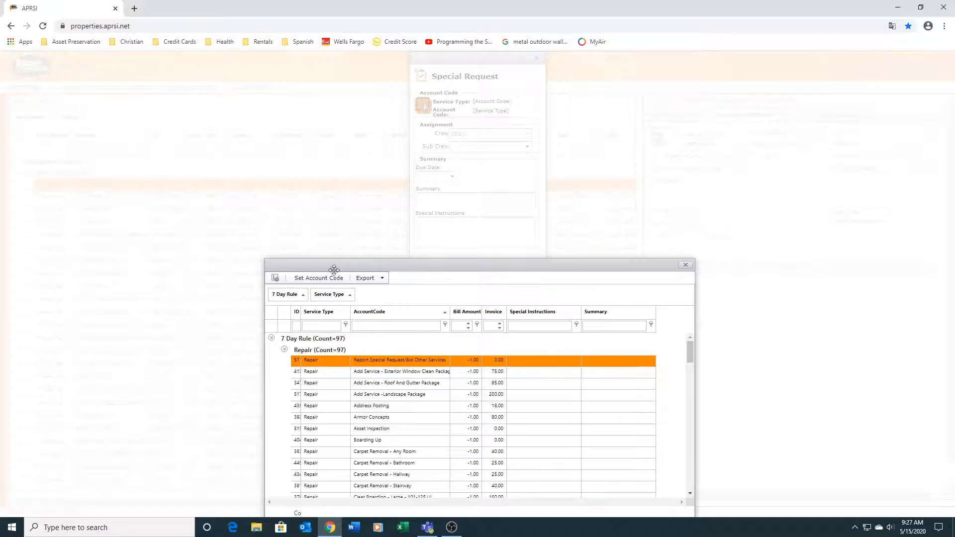
click(317, 280)
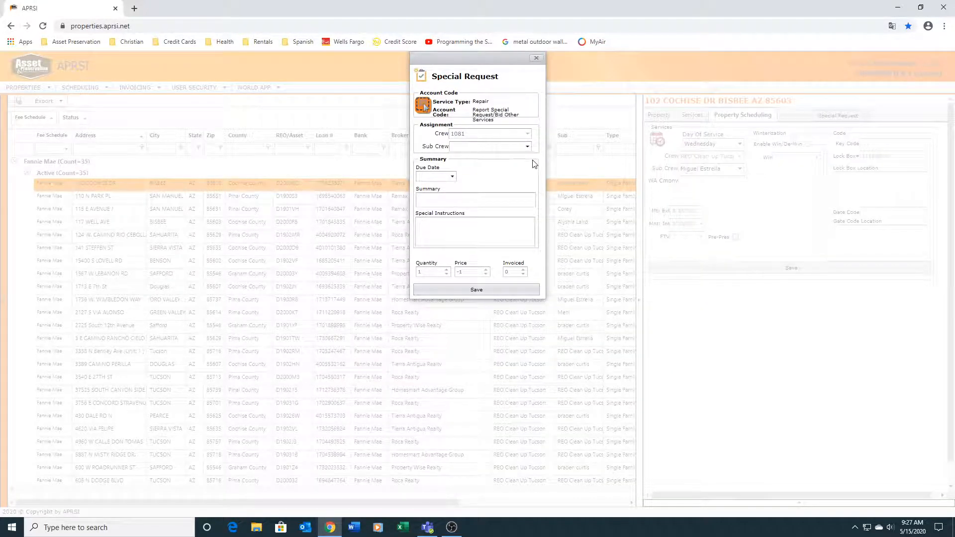
Step: Assign the sixth listed sub crew member to the special request and set its due date to 5/15/2020
click(528, 146)
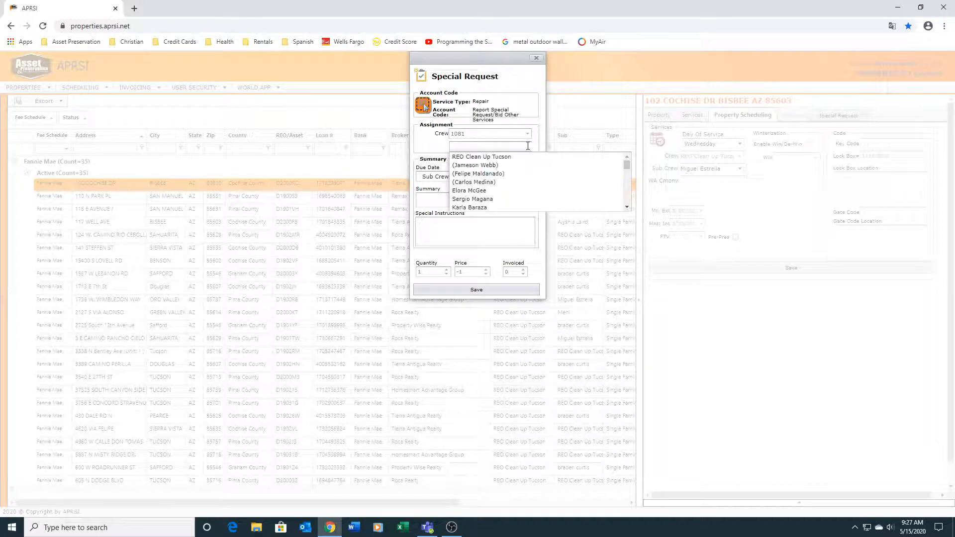
click(480, 202)
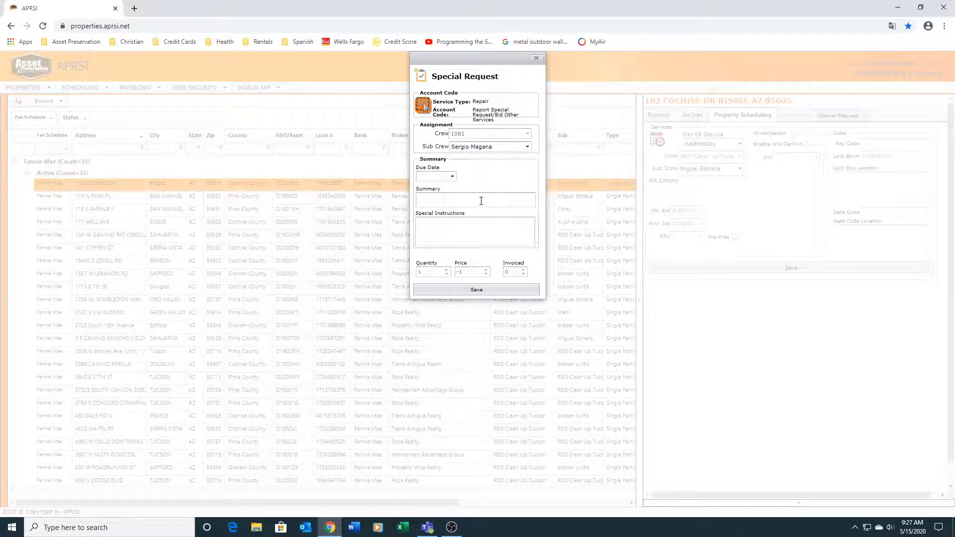
click(451, 178)
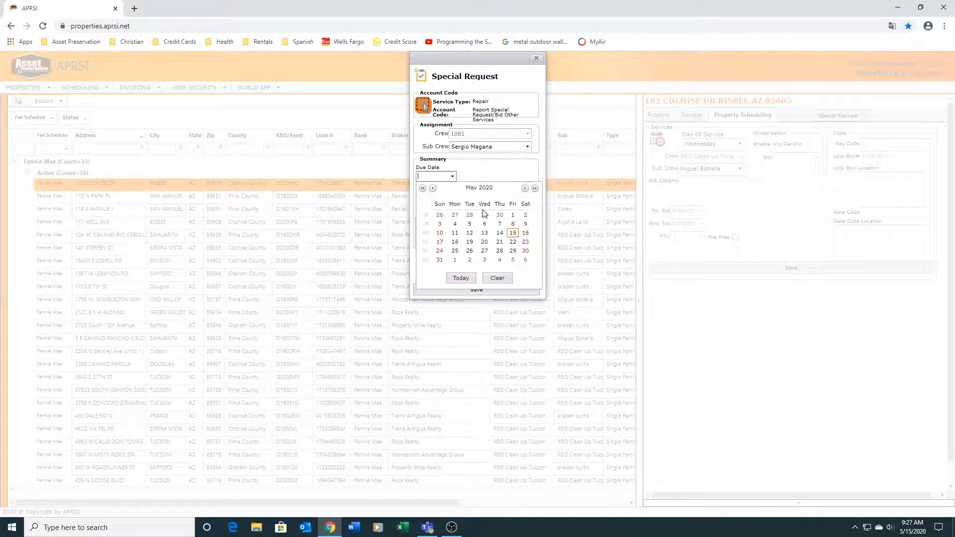
click(513, 233)
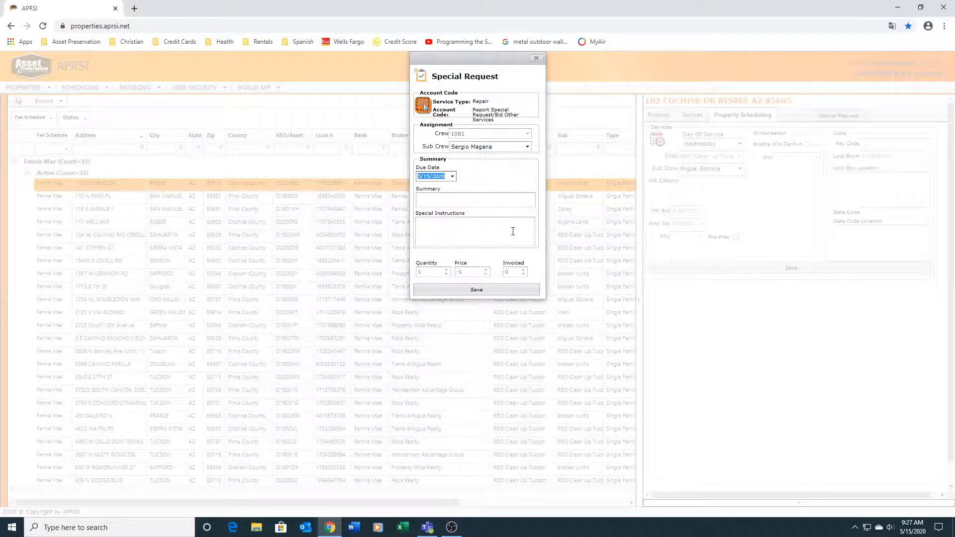
Step: Enter the summary "test" and brief test text as special instructions, save the special request, and dismiss the confirmation
click(433, 200)
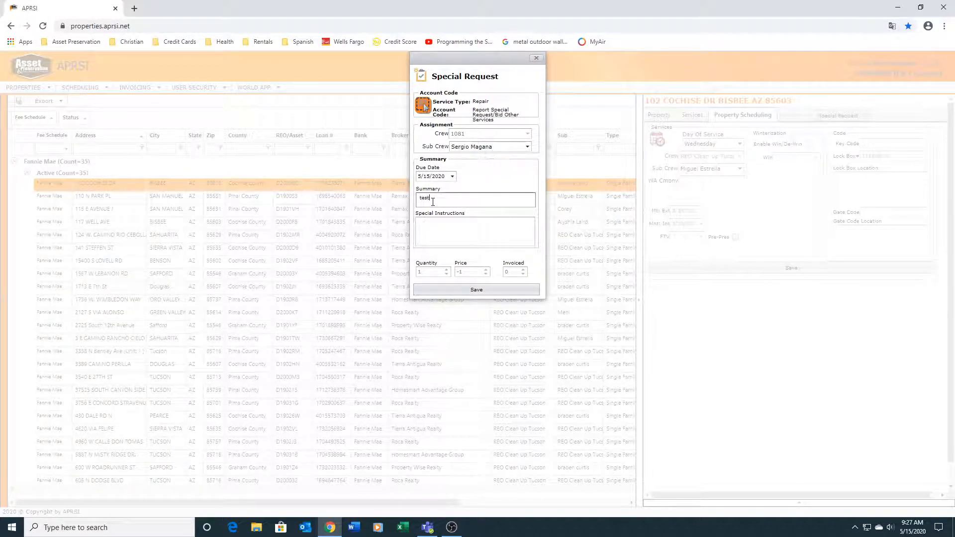
click(433, 225)
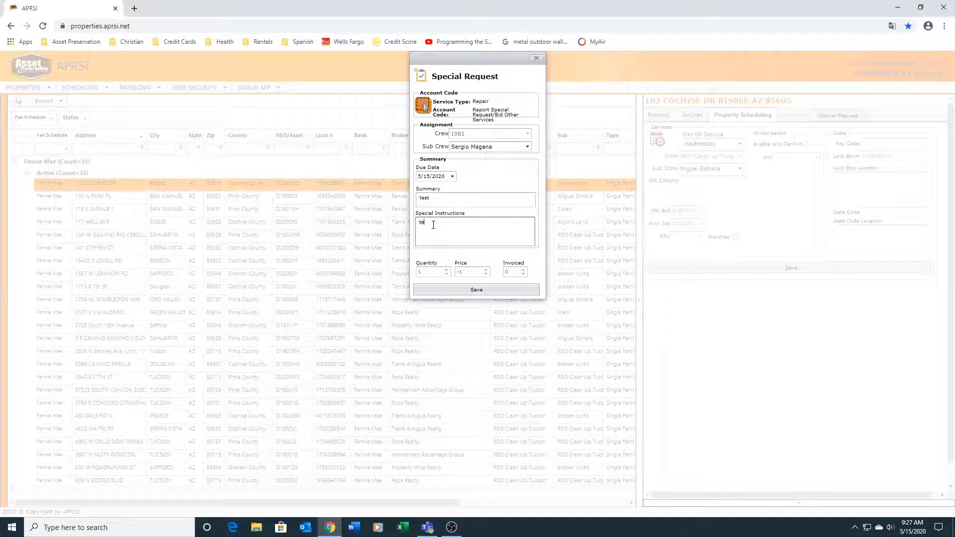
click(462, 293)
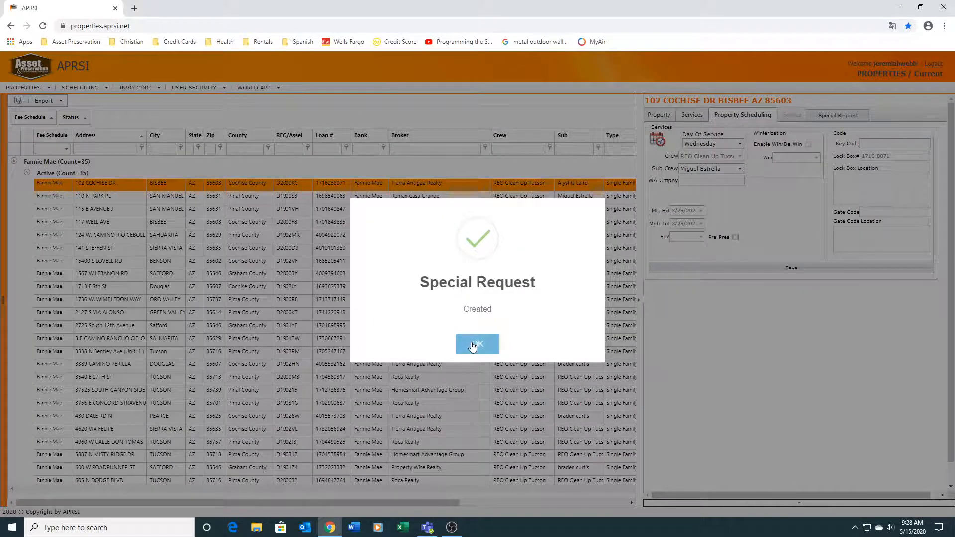
click(473, 346)
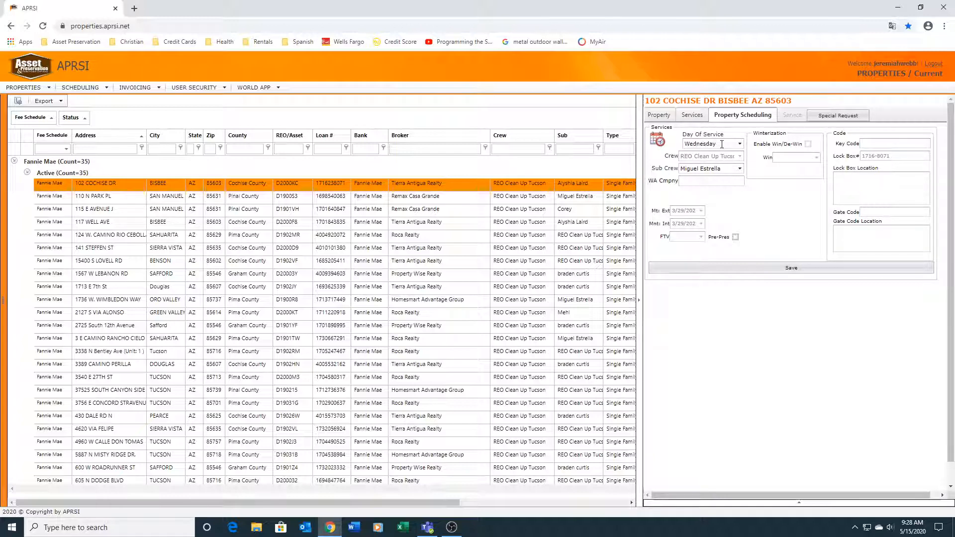
Step: Review the property's service categories and its general details, including the broker and agent settings
click(695, 116)
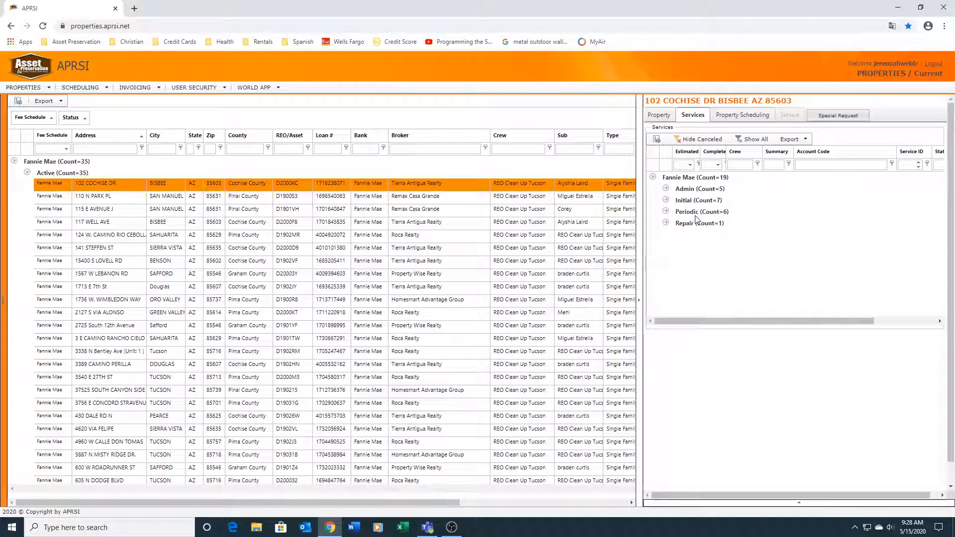
click(661, 115)
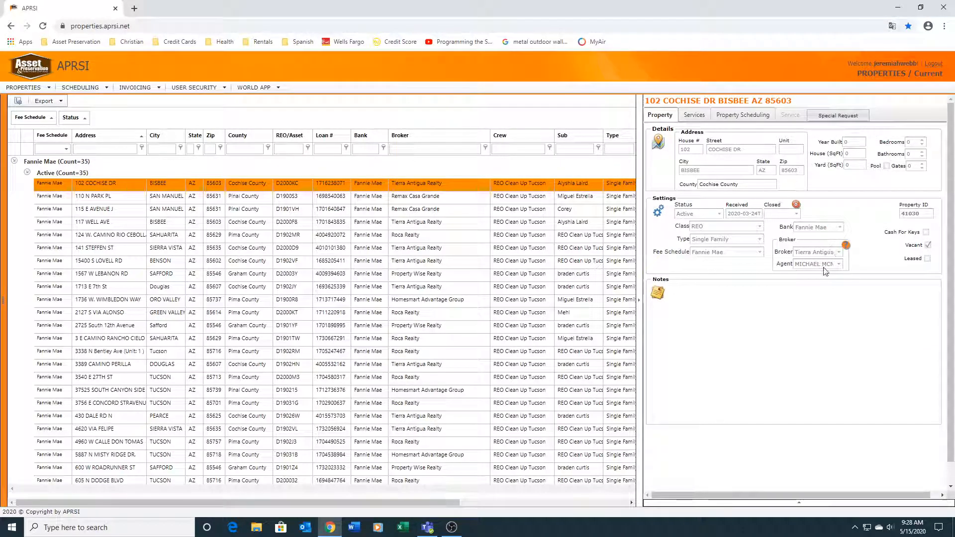
Step: Collapse the property details pane and group the property list by Sub, ahead of Fee Schedule and Status
click(639, 302)
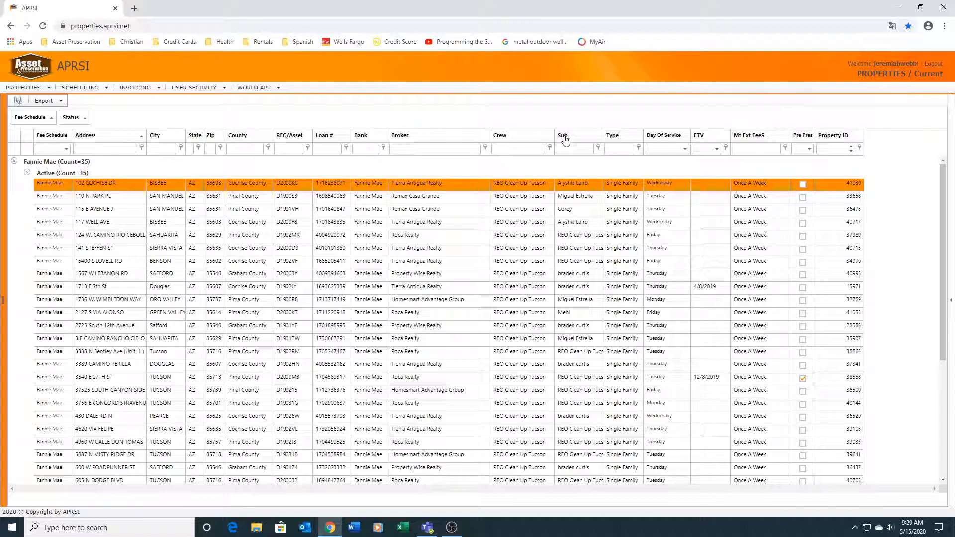
drag(565, 141, 94, 123)
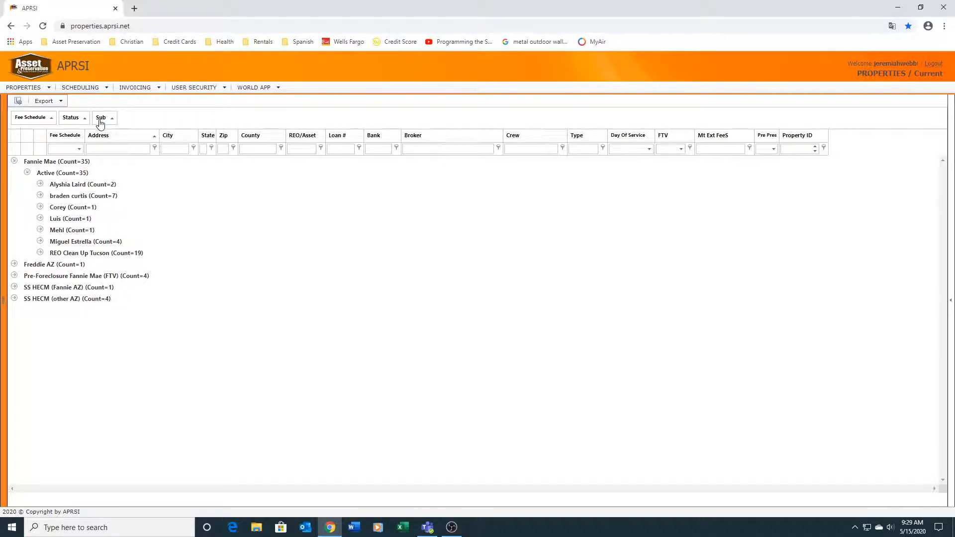
drag(100, 121, 15, 123)
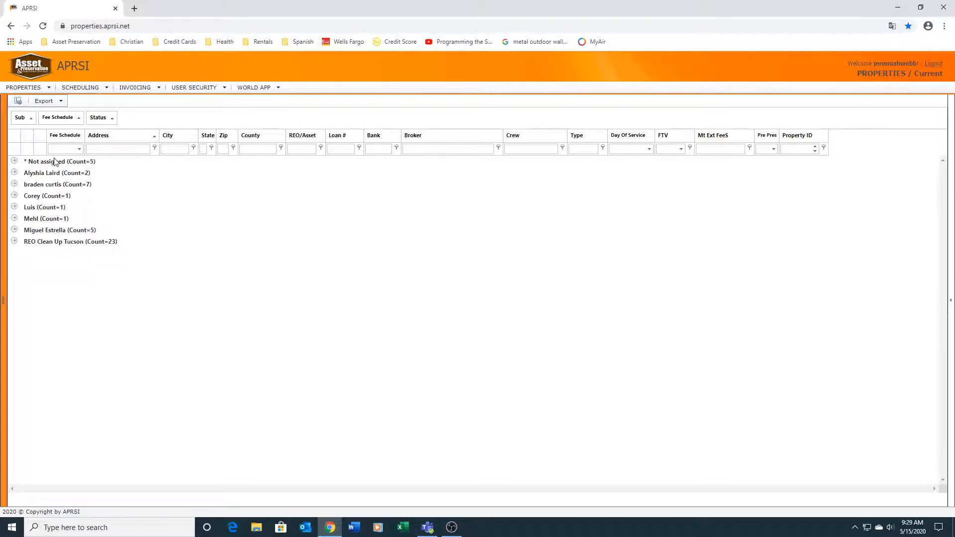
Step: Expand the unassigned sub group to the active SS HECM (Fannie AZ) property, select it, and view its scheduling details
click(39, 163)
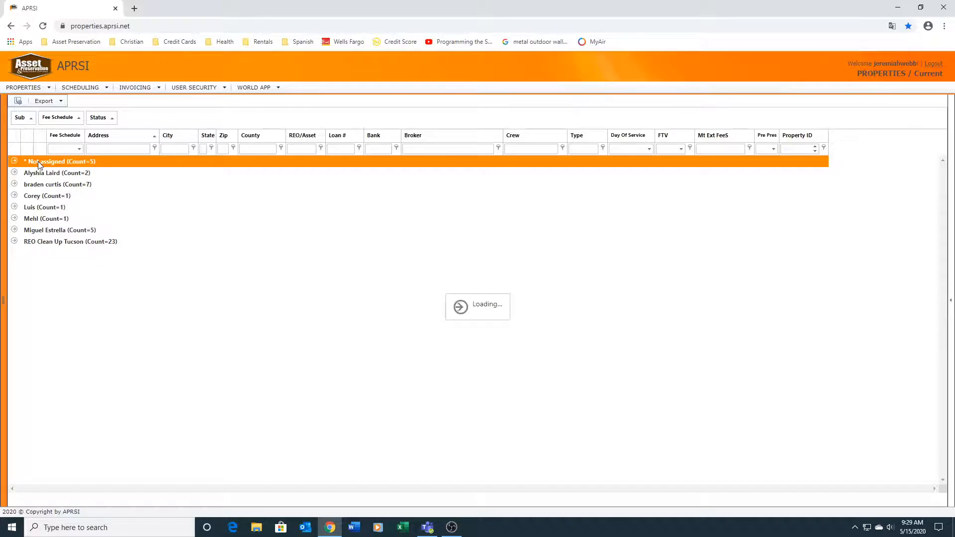
click(78, 174)
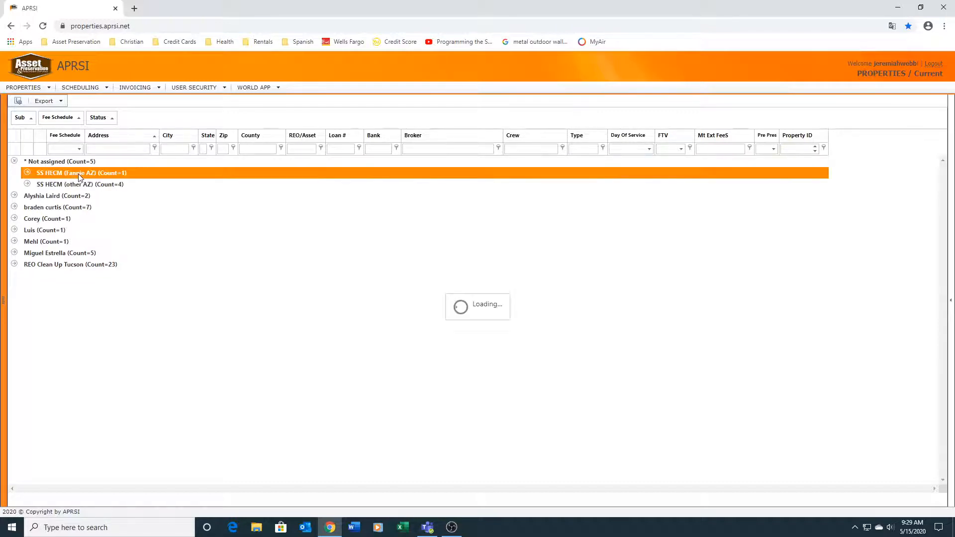
click(72, 187)
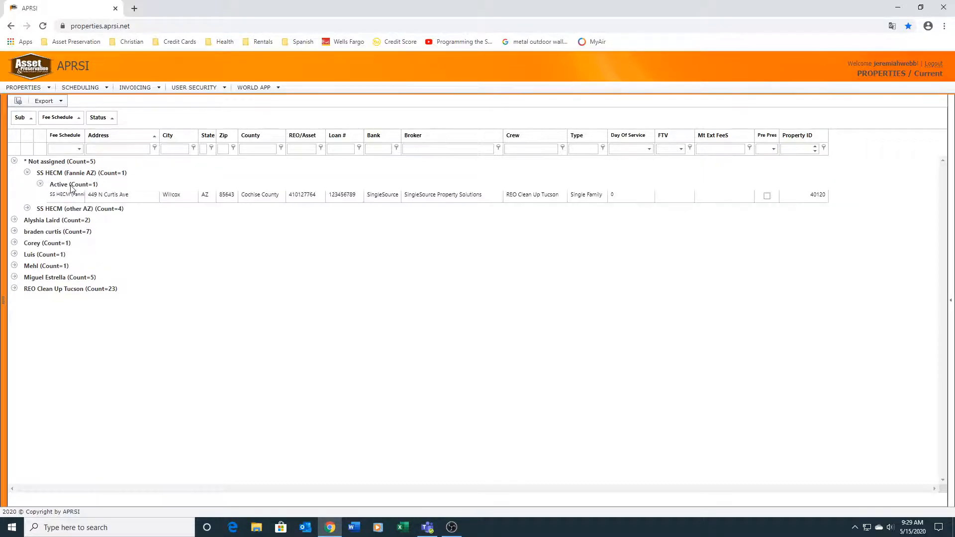
click(99, 195)
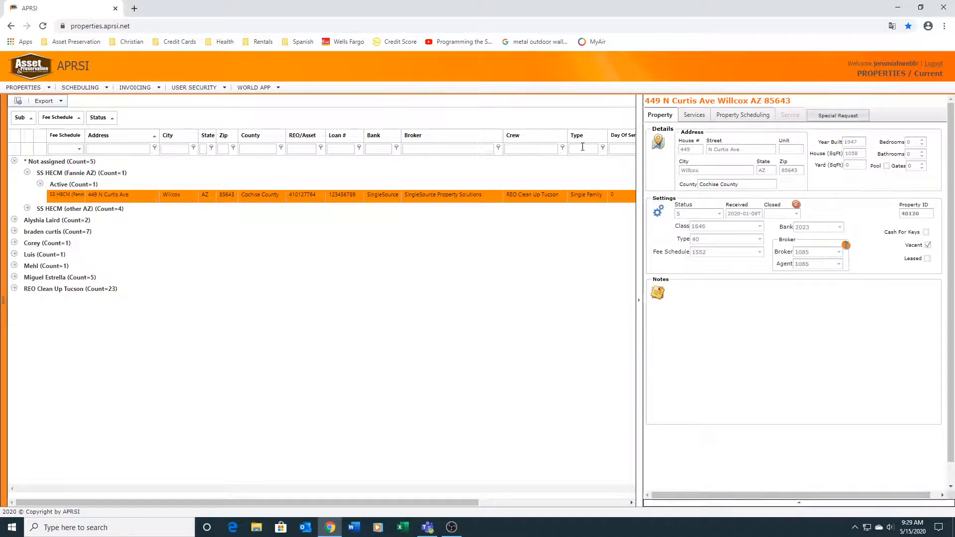
click(735, 118)
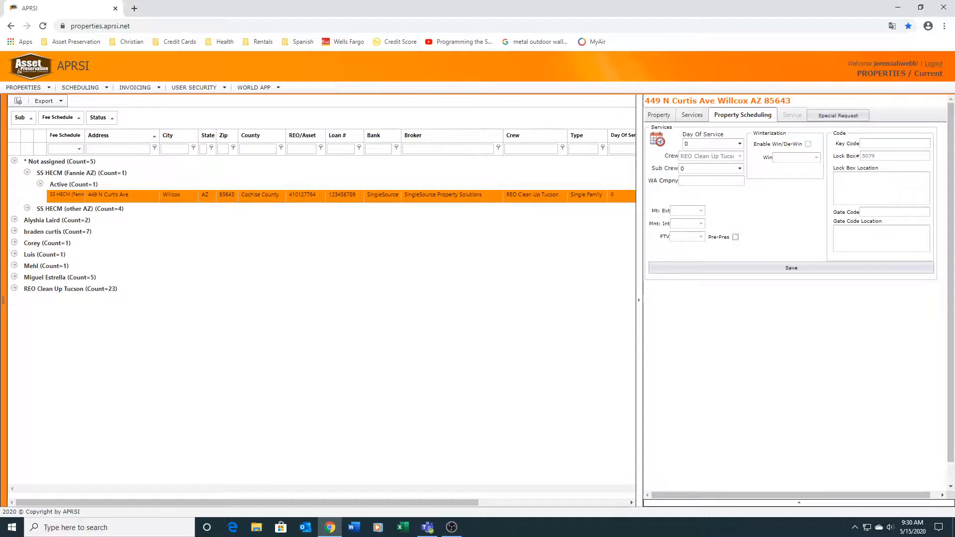
mouse_move(36, 95)
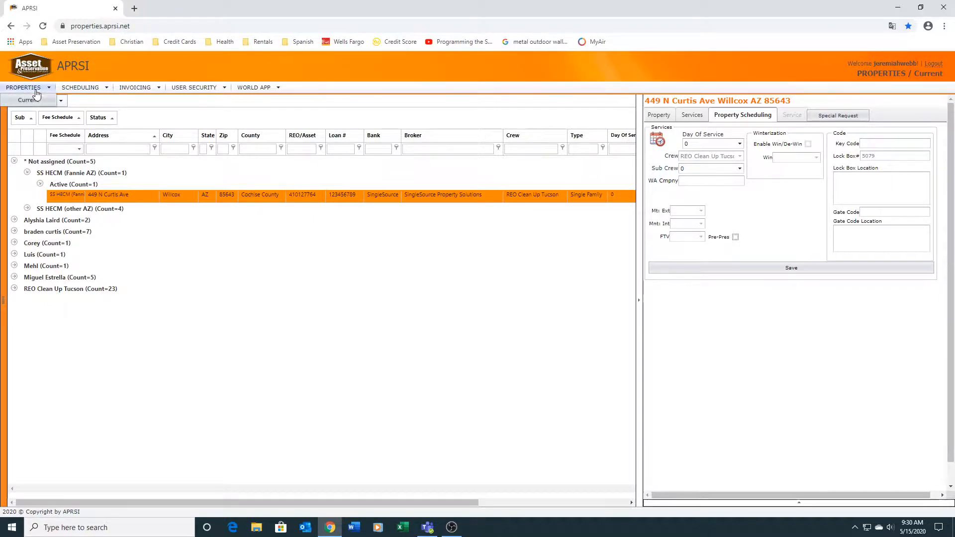